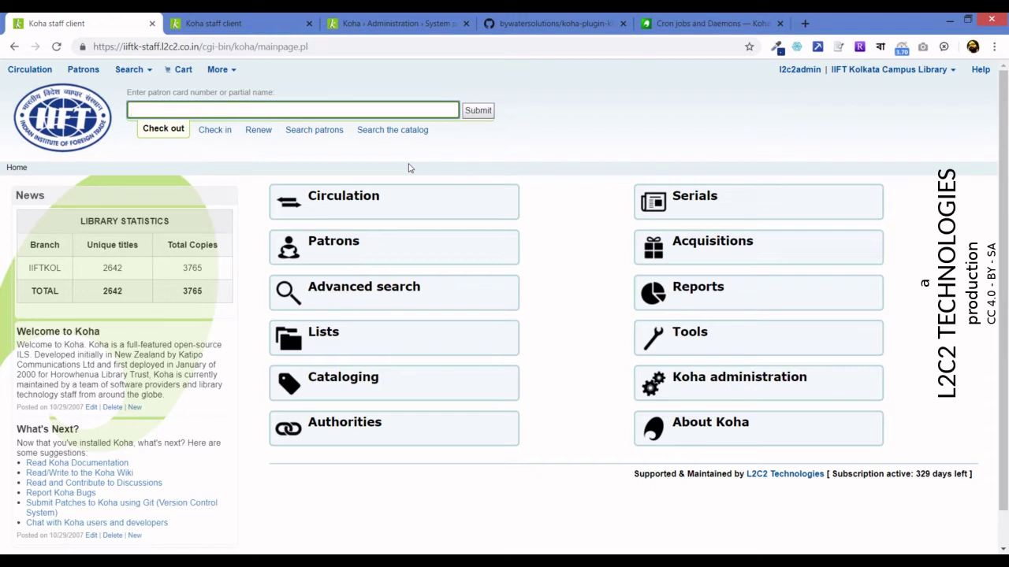
Switch to the browser tab with the koha-plugin-kitchen-sink v2.1.22 README on GitHub
{"action": "key", "text": "ctrl+4"}
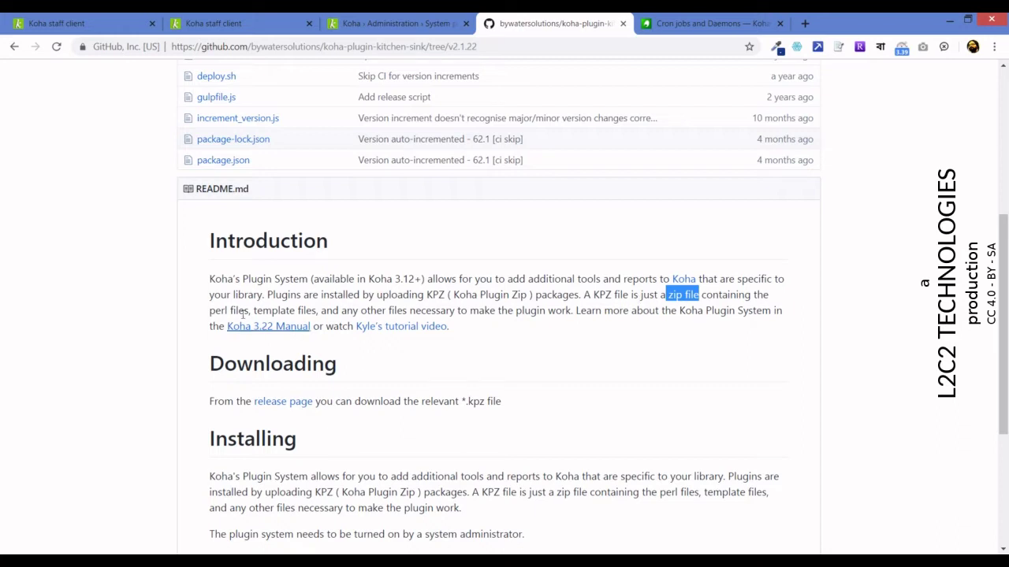
Select the Introduction passage from 'perl files' to 'make the plugin work'
{"action": "left_click_drag", "start_coordinate": [209, 312], "coordinate": [574, 312]}
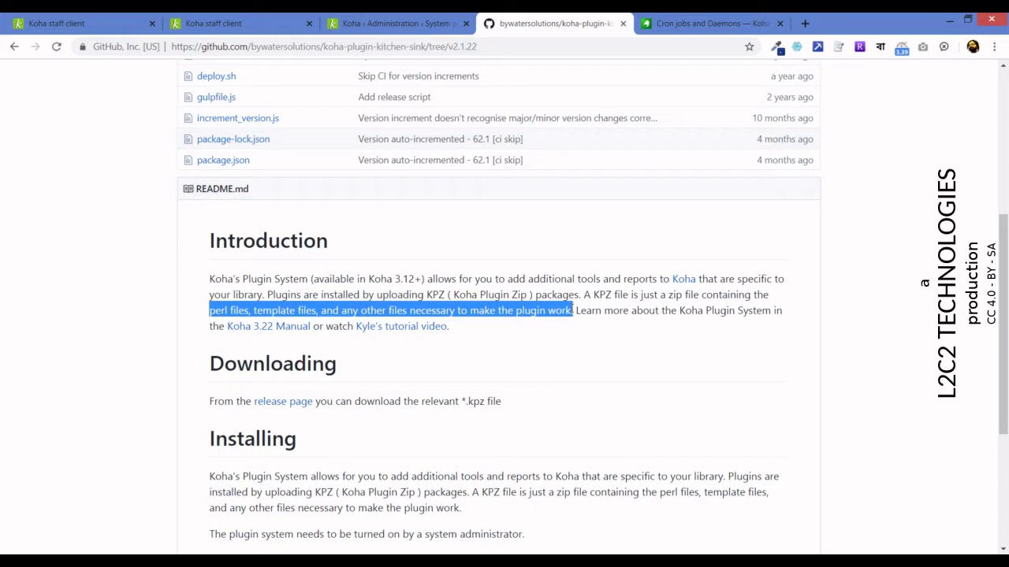
From the Koha home page, run a catalog search for bc:880
{"action": "left_click", "coordinate": [48, 22]}
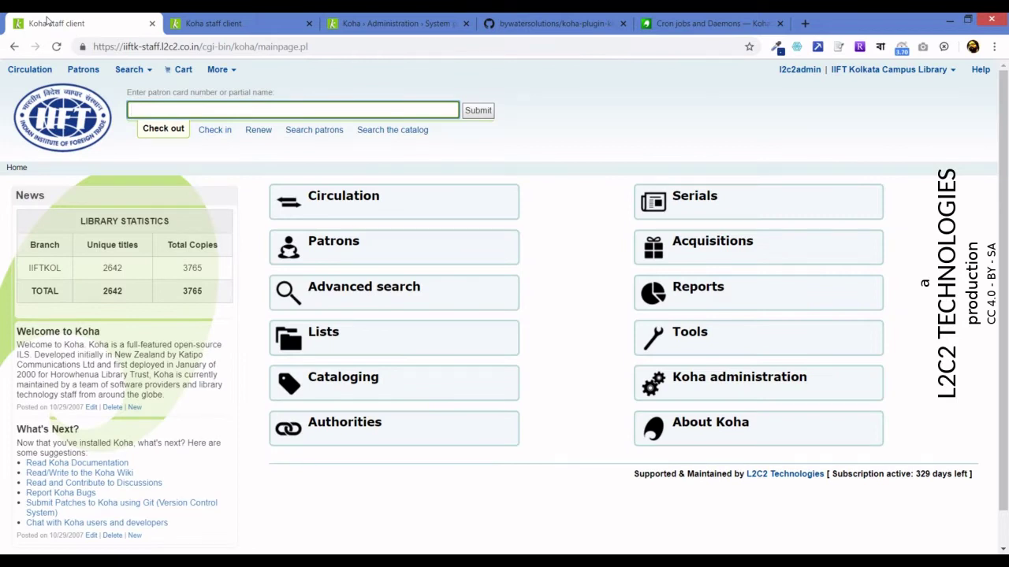
{"action": "left_click", "coordinate": [386, 132]}
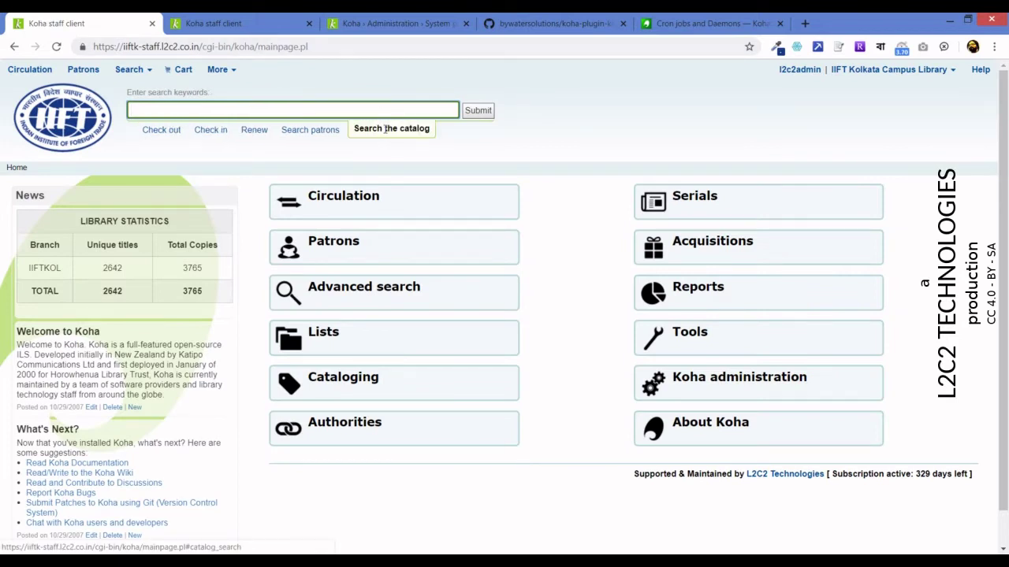
{"action": "type", "text": "bc:880"}
{"action": "key", "text": "Return"}
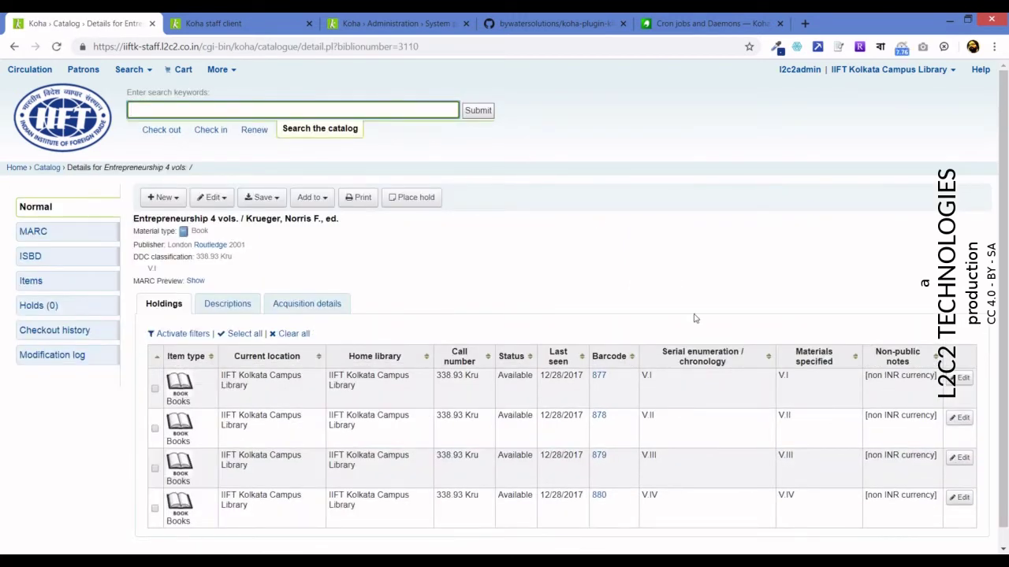
Search the catalog for bo:F880 and highlight the item's General Stacks-1 location
{"action": "left_click", "coordinate": [255, 114]}
{"action": "type", "text": "bo"}
{"action": "type", "text": ":"}
{"action": "type", "text": "F880"}
{"action": "key", "text": "Return"}
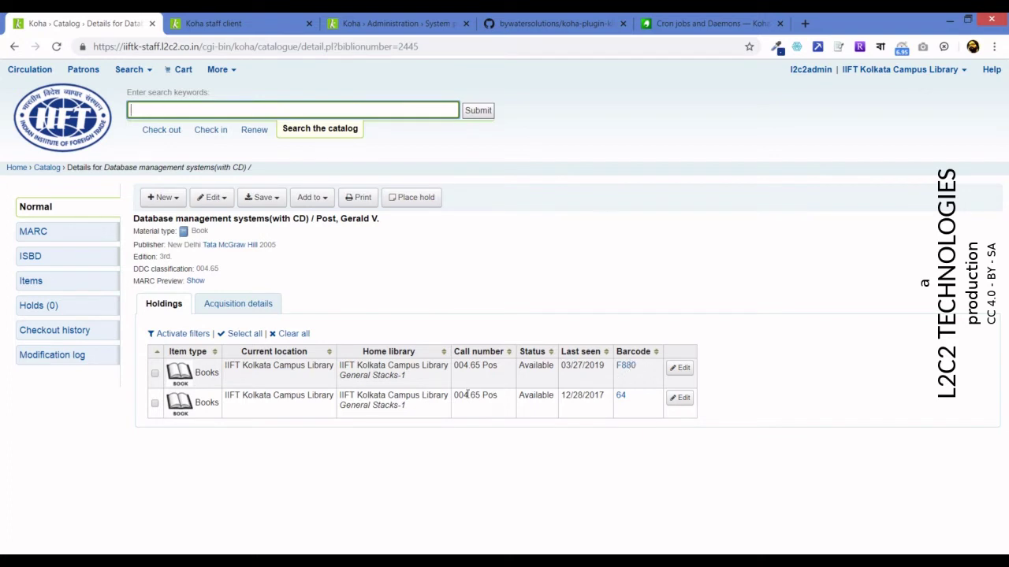
{"action": "left_click_drag", "start_coordinate": [339, 375], "coordinate": [407, 378]}
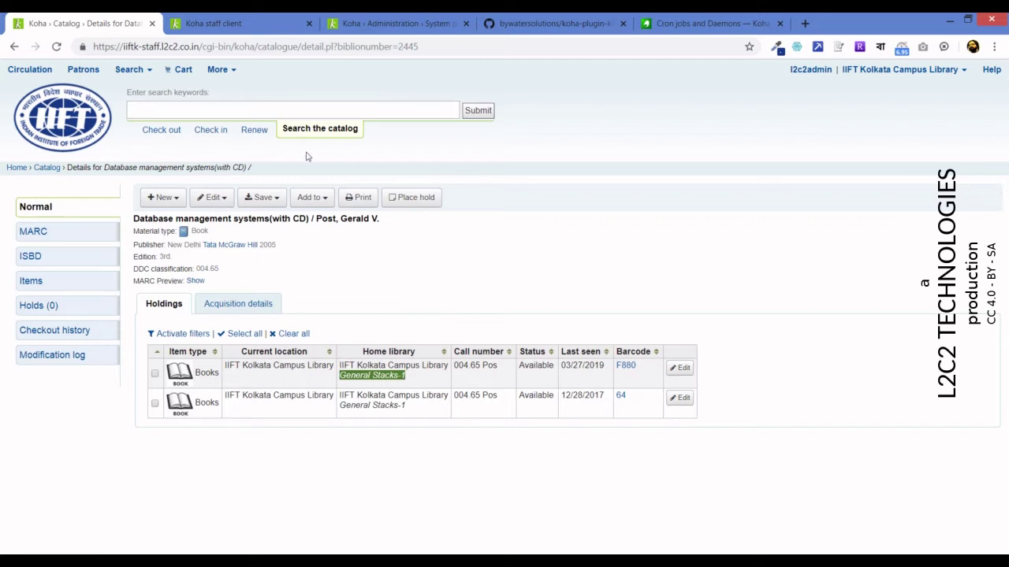
Check out barcode F880 to the staff patron's card, due 04/26/2019
{"action": "left_click", "coordinate": [163, 131]}
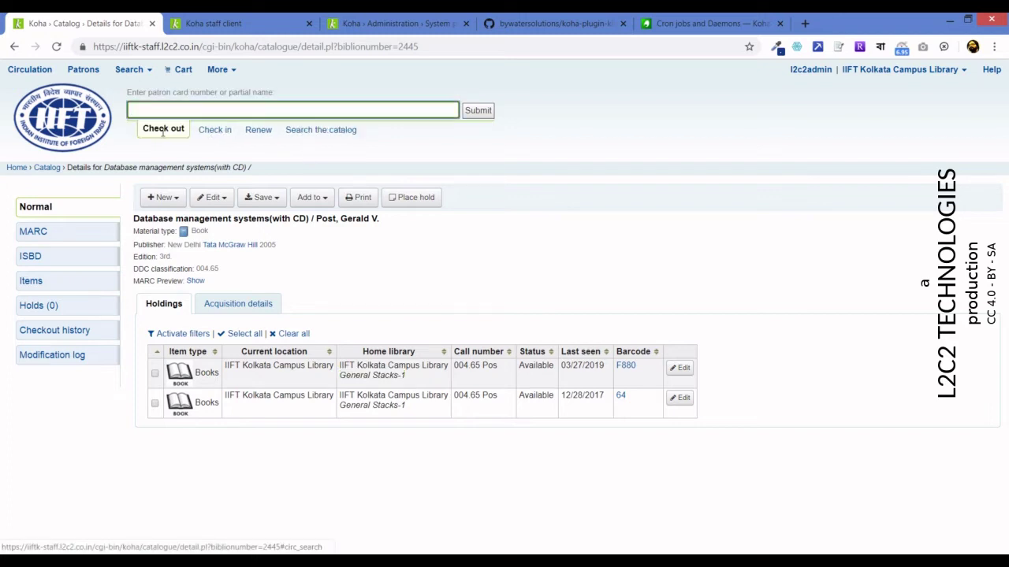
{"action": "type", "text": "L2C2"}
{"action": "key", "text": "Return"}
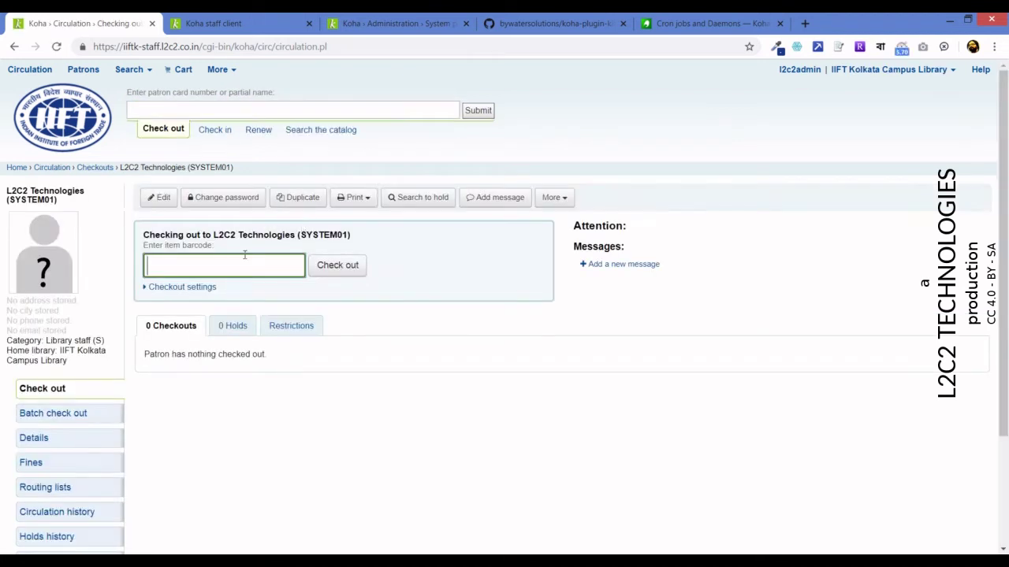
{"action": "type", "text": "F880"}
{"action": "key", "text": "Return"}
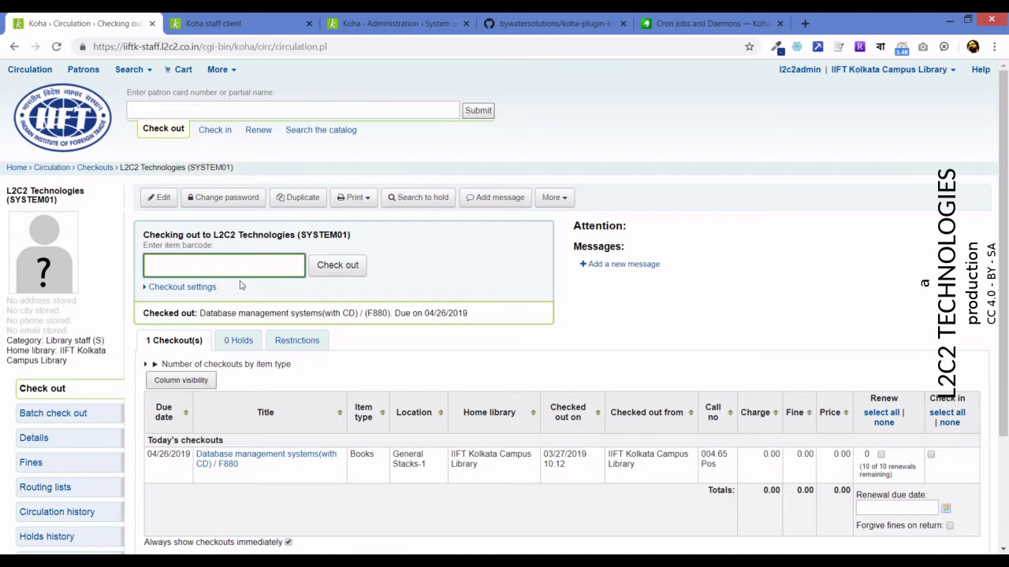
Check in barcode F880 and open the 'Database management systems (with CD)' record
{"action": "left_click", "coordinate": [215, 140]}
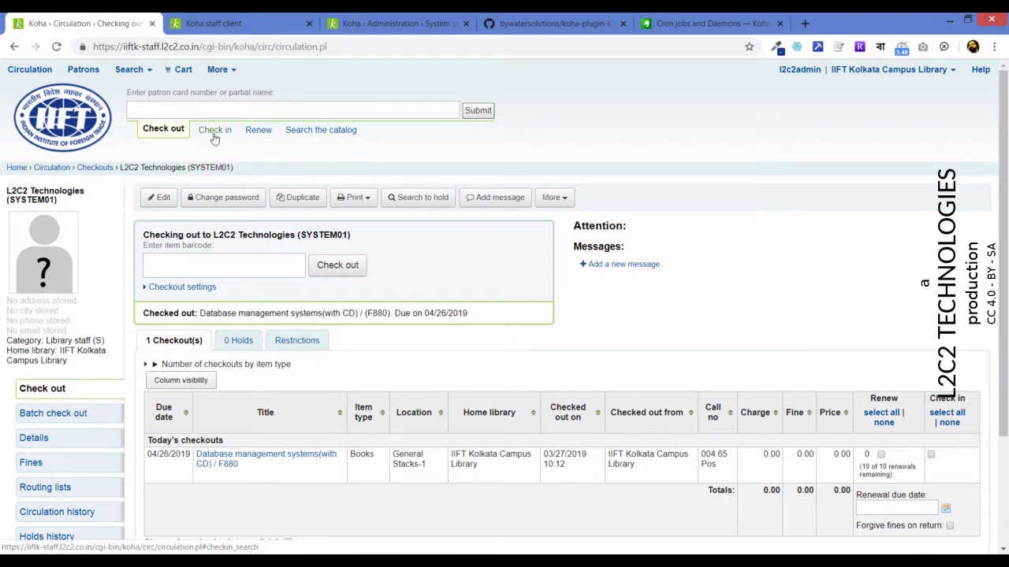
{"action": "left_click", "coordinate": [214, 133]}
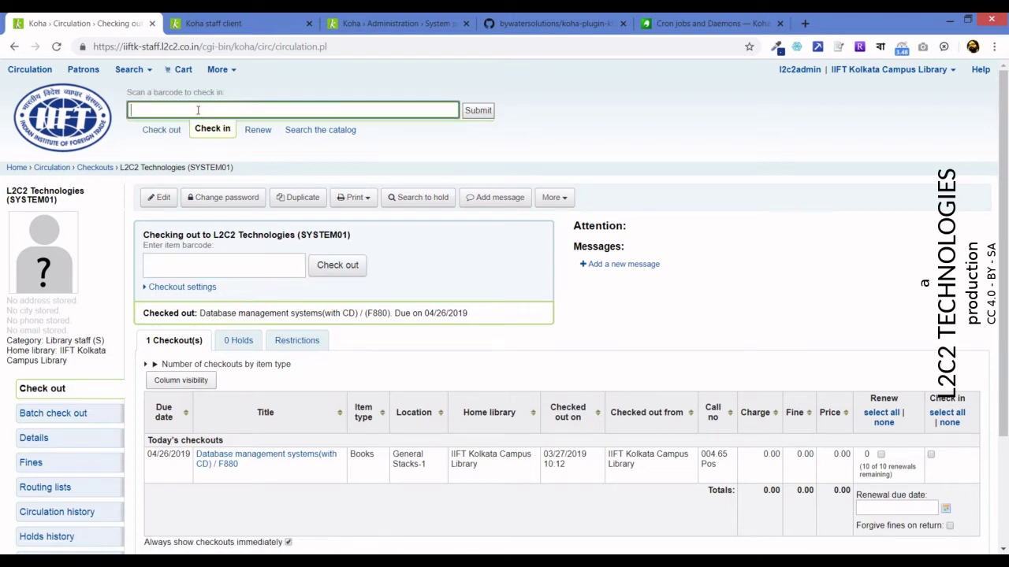
{"action": "type", "text": "F880"}
{"action": "key", "text": "Return"}
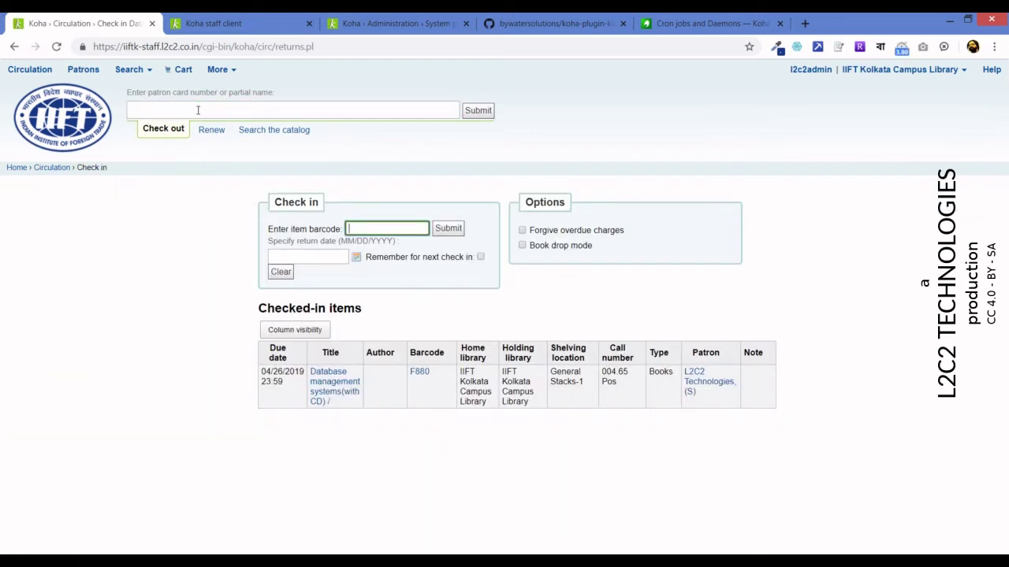
{"action": "left_click", "coordinate": [334, 391]}
{"action": "left_click", "coordinate": [334, 392]}
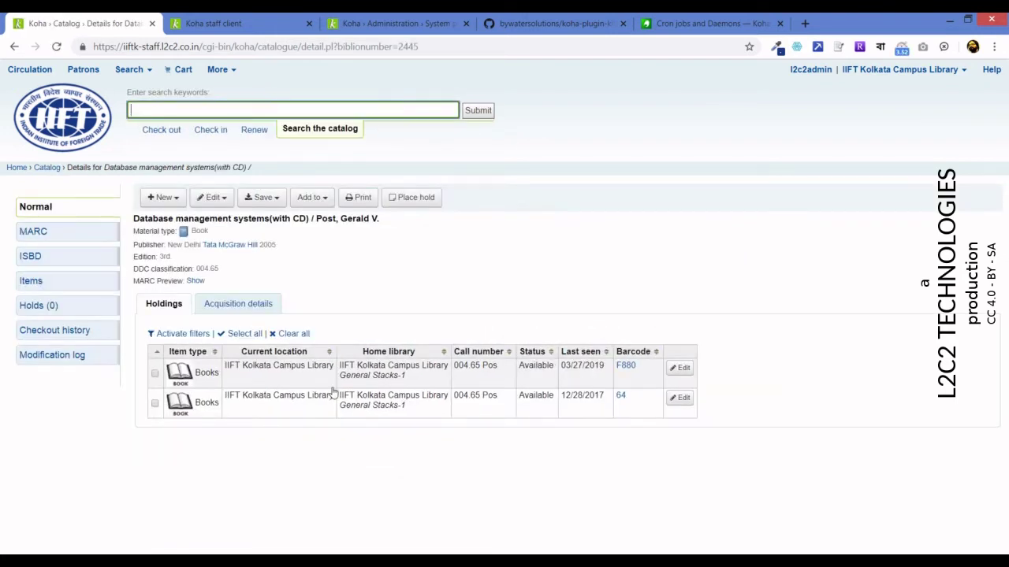
{"action": "triple_click", "coordinate": [381, 378]}
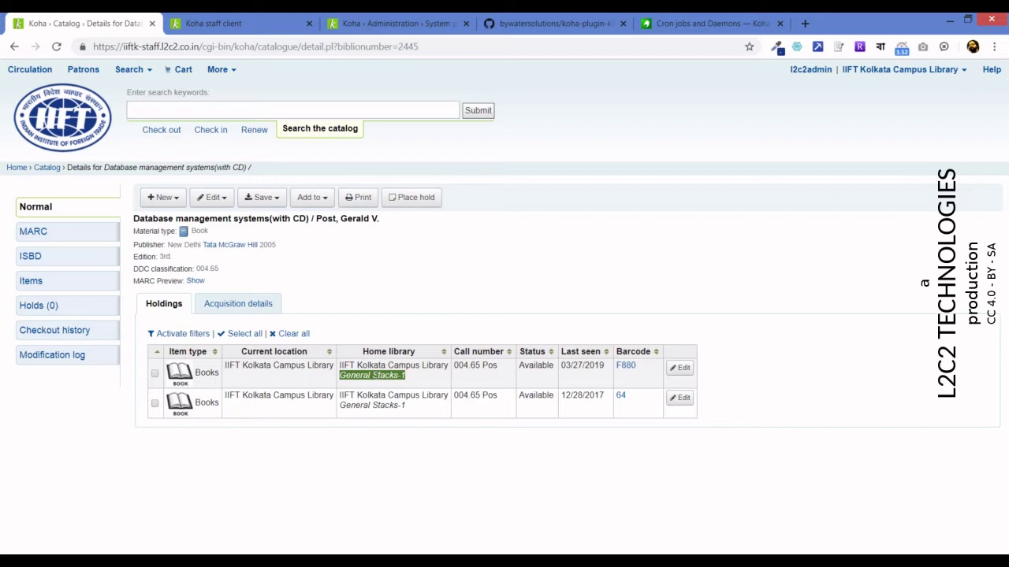
{"action": "left_click", "coordinate": [433, 331]}
{"action": "left_click_drag", "start_coordinate": [405, 378], "coordinate": [341, 382]}
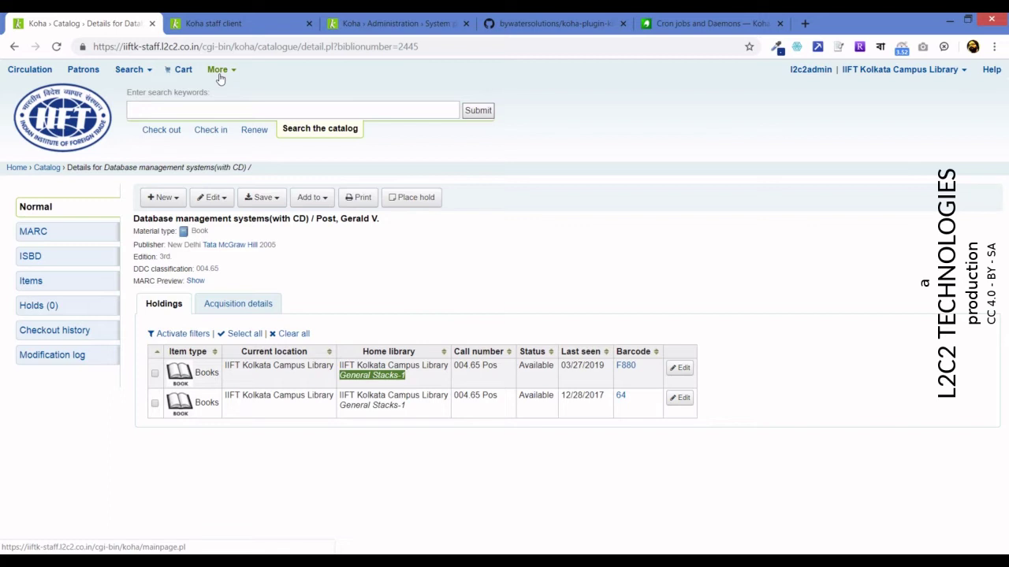
Set ReturnToShelvingCart to Move, save the Circulation preferences, and go back to the book's record
{"action": "left_click", "coordinate": [381, 24]}
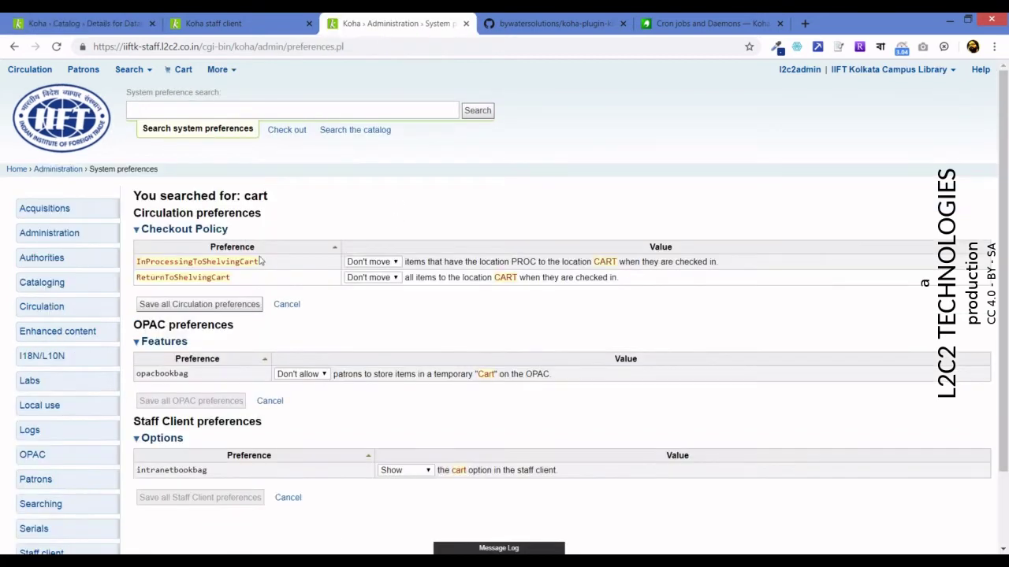
{"action": "left_click_drag", "start_coordinate": [233, 283], "coordinate": [138, 282]}
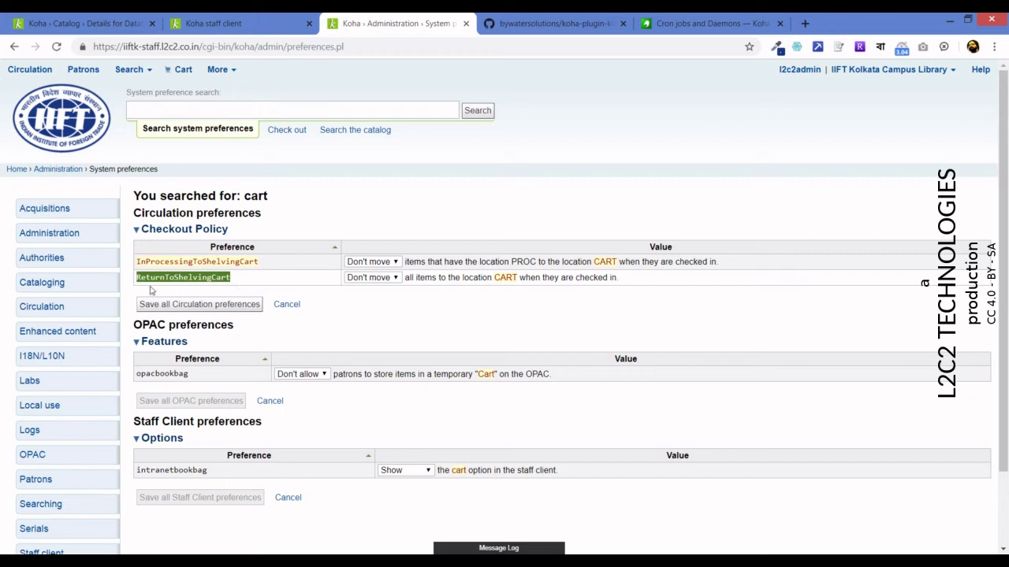
{"action": "left_click", "coordinate": [391, 279]}
{"action": "left_click", "coordinate": [392, 280]}
{"action": "left_click", "coordinate": [390, 279]}
{"action": "left_click", "coordinate": [374, 299]}
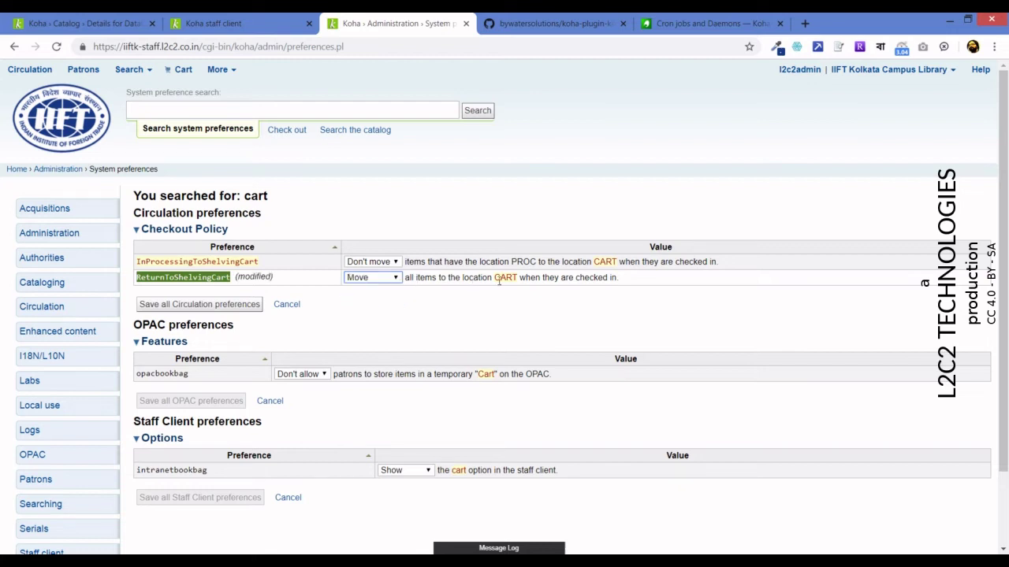
{"action": "left_click", "coordinate": [228, 305]}
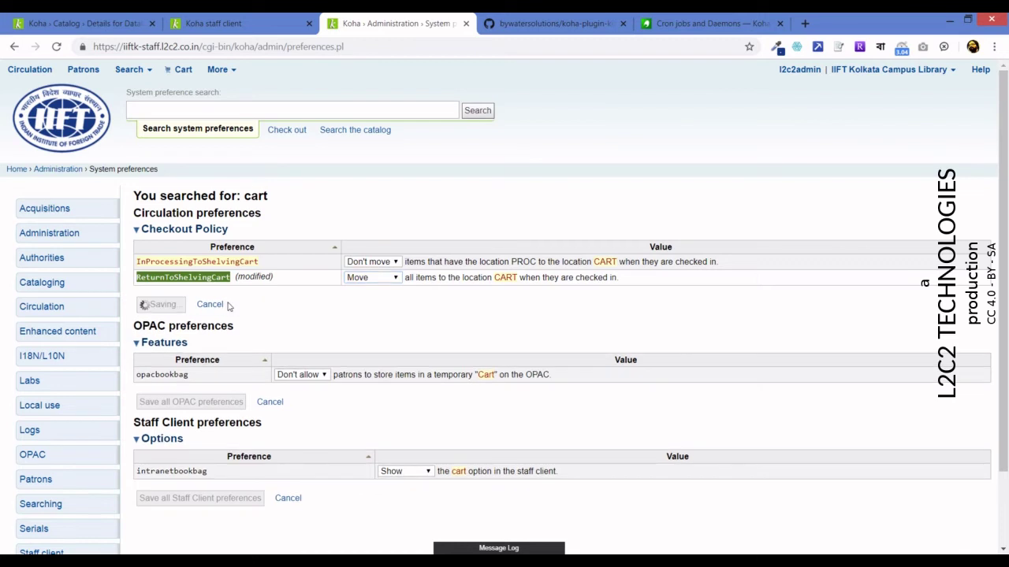
{"action": "left_click", "coordinate": [67, 18]}
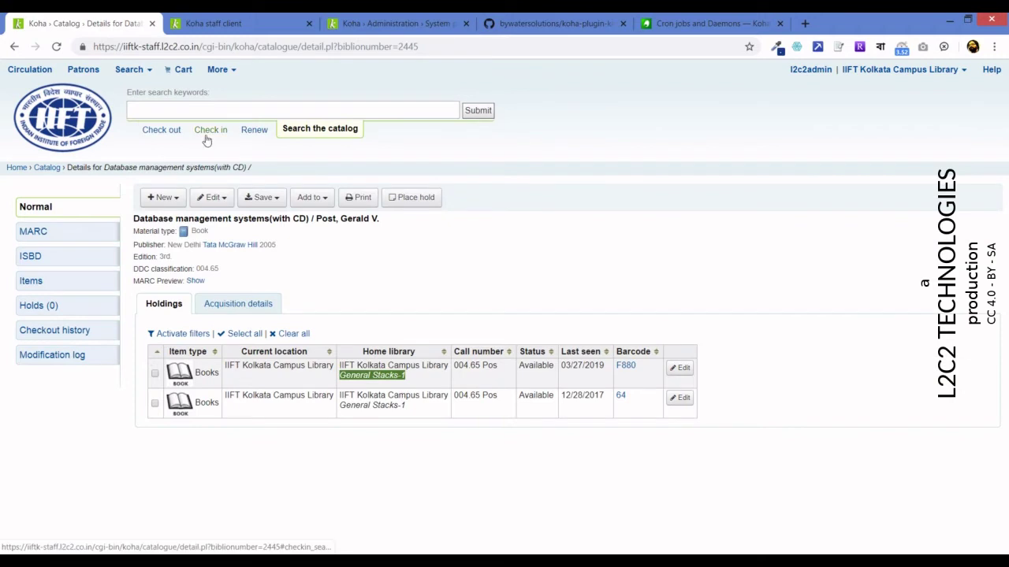
Check out item F880 again to the staff patron, fixing a mistyped barcode
{"action": "left_click", "coordinate": [170, 130]}
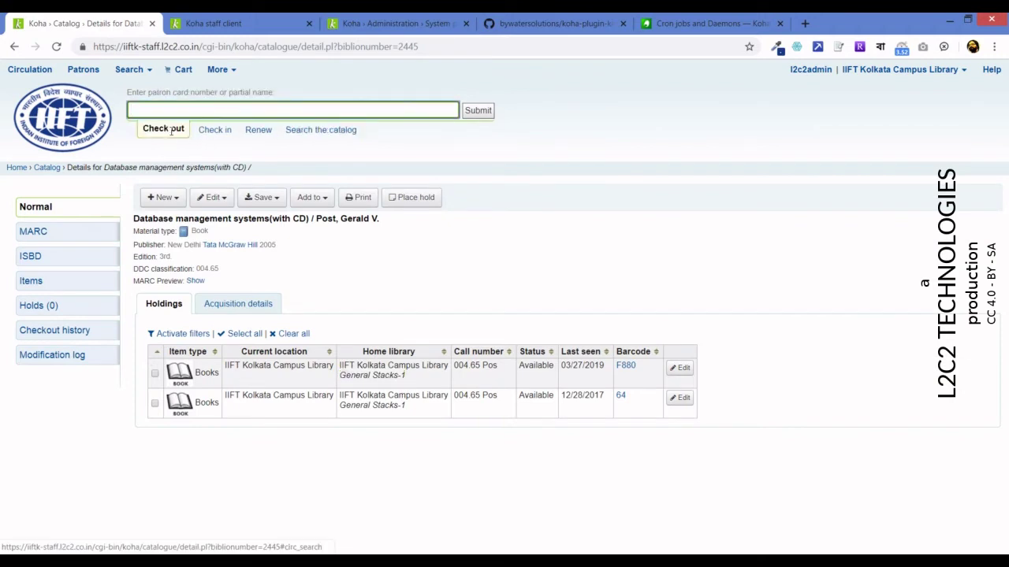
{"action": "left_click_drag", "start_coordinate": [411, 377], "coordinate": [339, 375]}
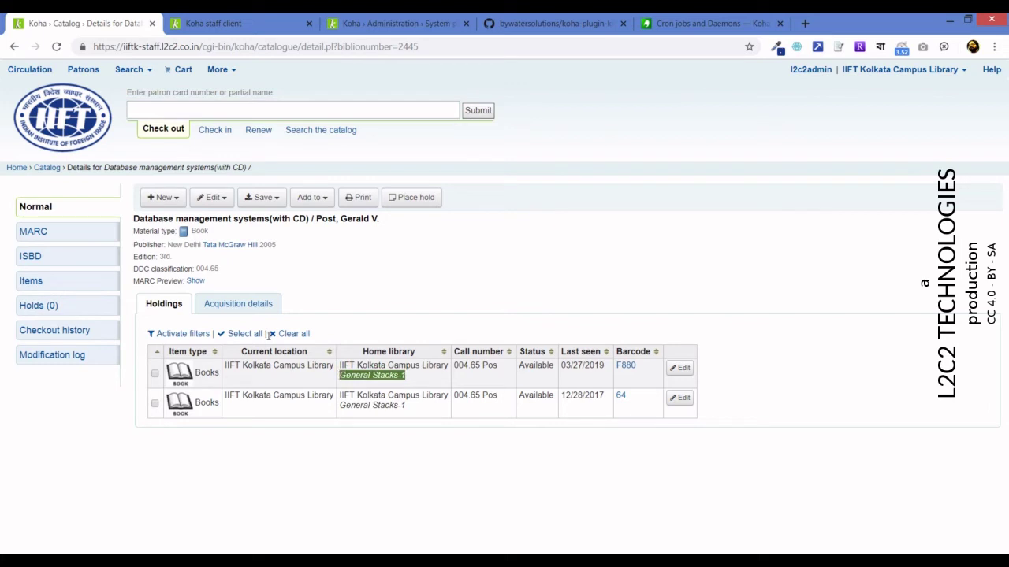
{"action": "left_click", "coordinate": [198, 111]}
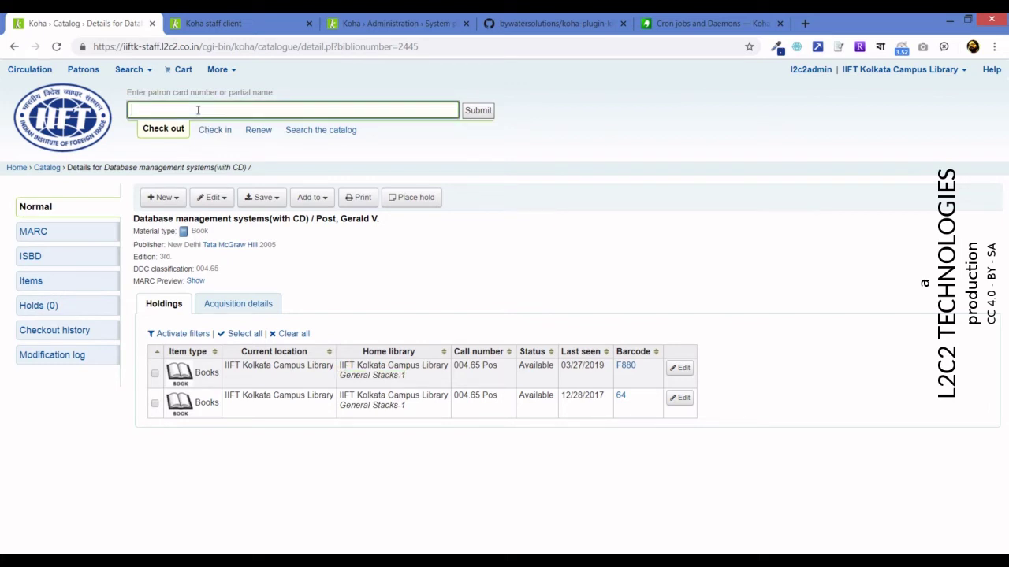
{"action": "type", "text": "l2c2"}
{"action": "key", "text": "Return"}
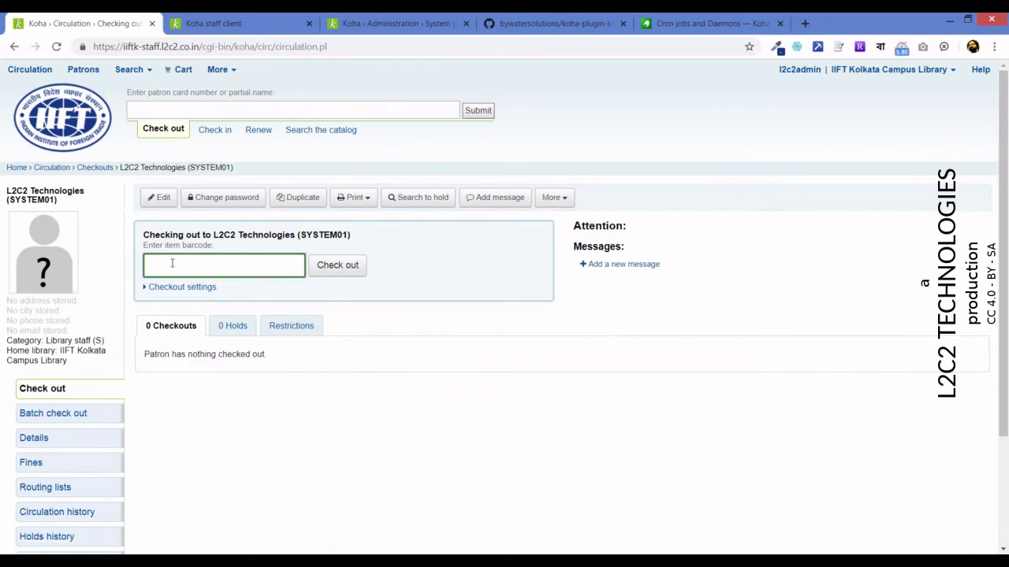
{"action": "type", "text": "F888"}
{"action": "key", "text": "BackSpace"}
{"action": "type", "text": "0"}
{"action": "key", "text": "Return"}
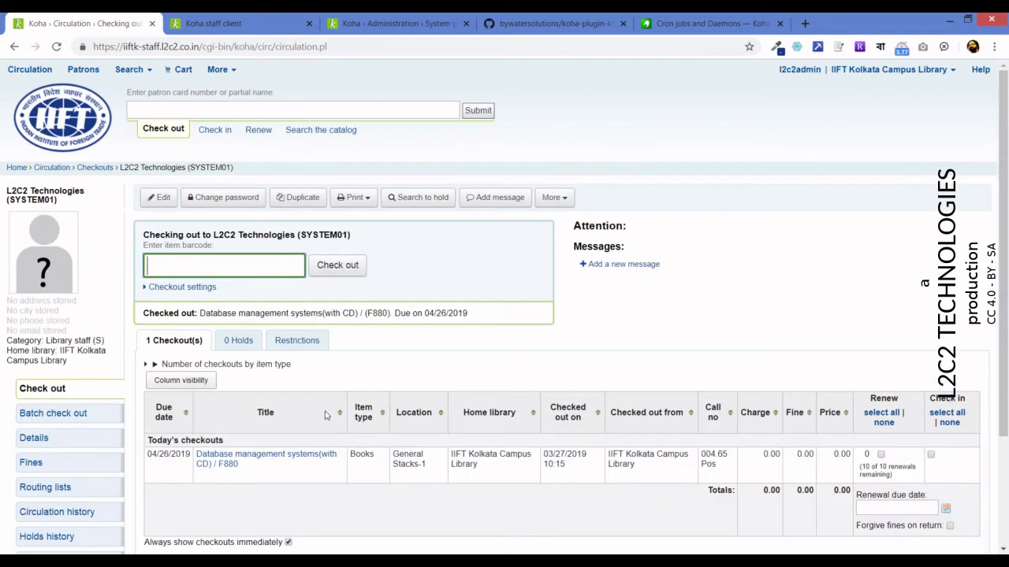
Check F880 back in so its shelving location becomes Book Cart
{"action": "left_click", "coordinate": [225, 131]}
{"action": "type", "text": "F880"}
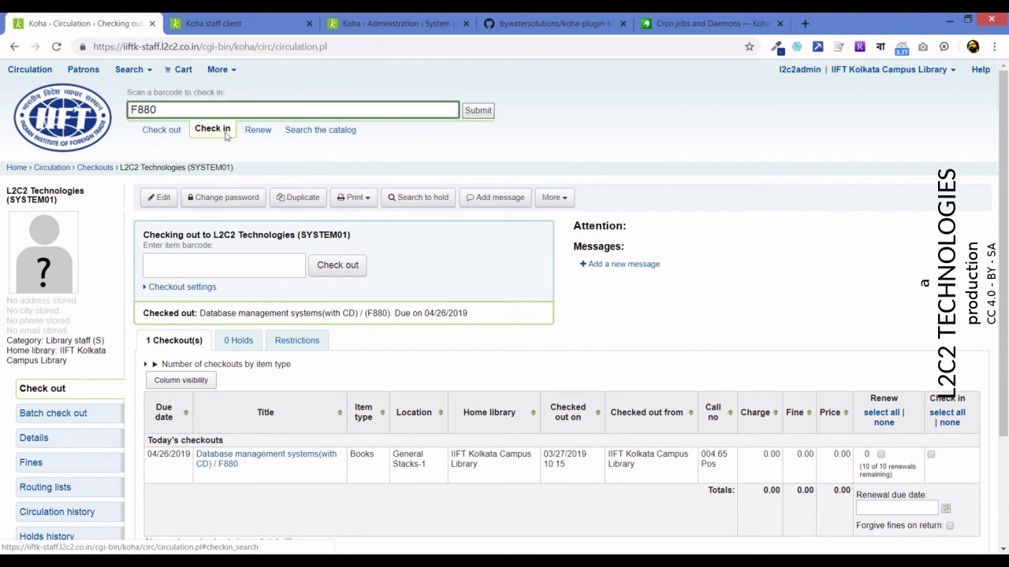
{"action": "key", "text": "Return"}
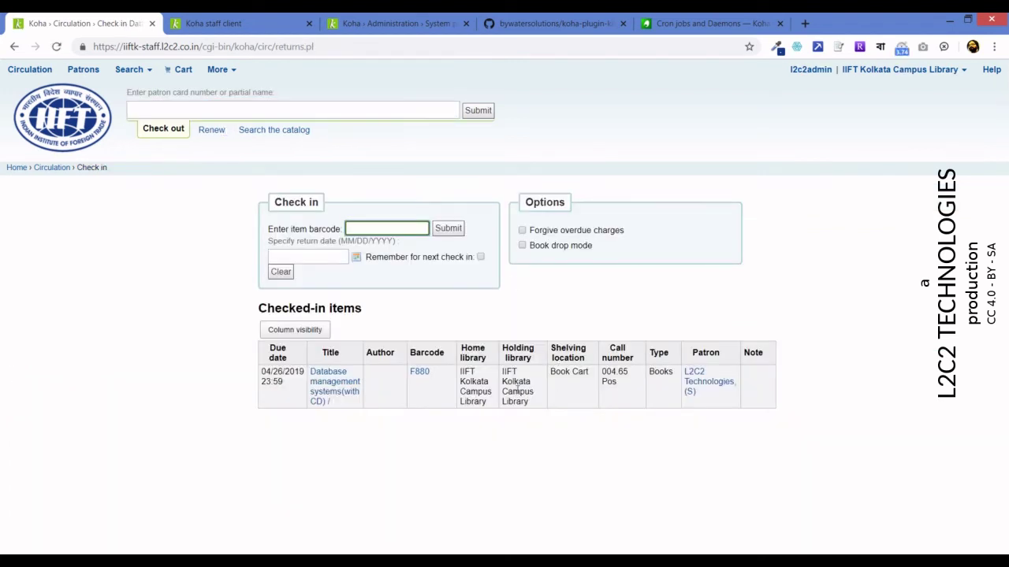
Open the returned book's record showing F880 Available, then view the cron jobs manual page
{"action": "left_click", "coordinate": [316, 383]}
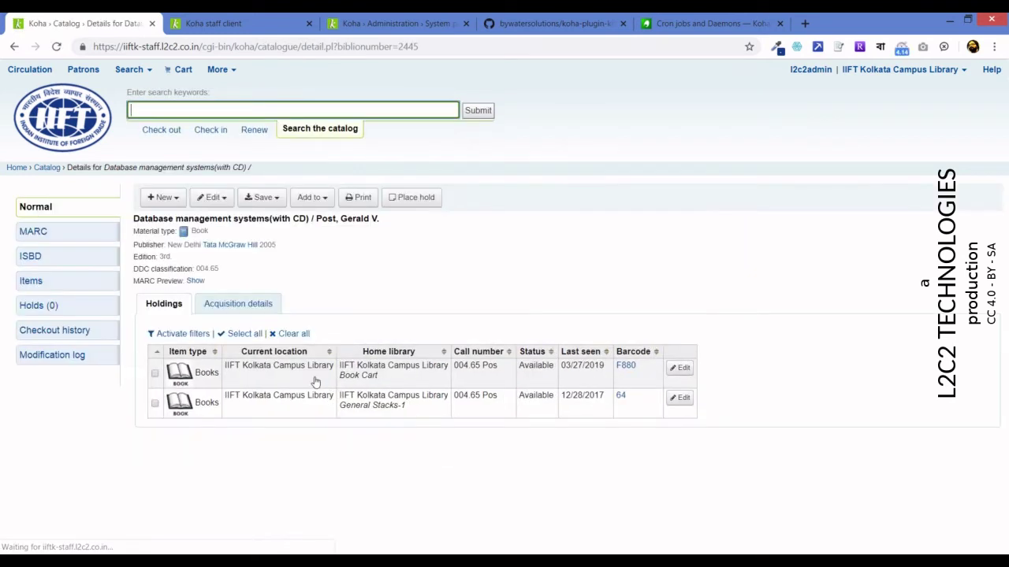
{"action": "double_click", "coordinate": [535, 364]}
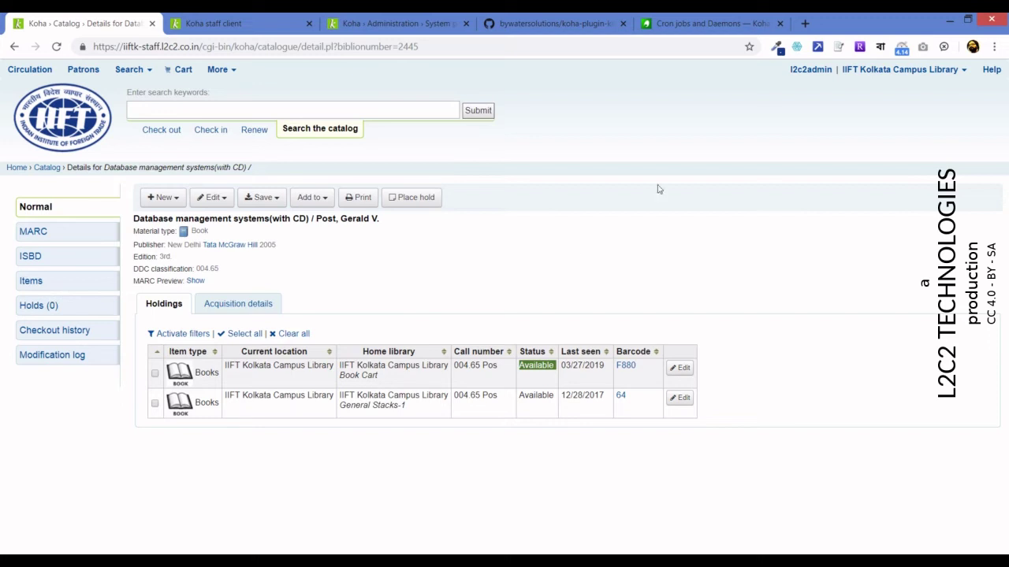
{"action": "left_click", "coordinate": [661, 17]}
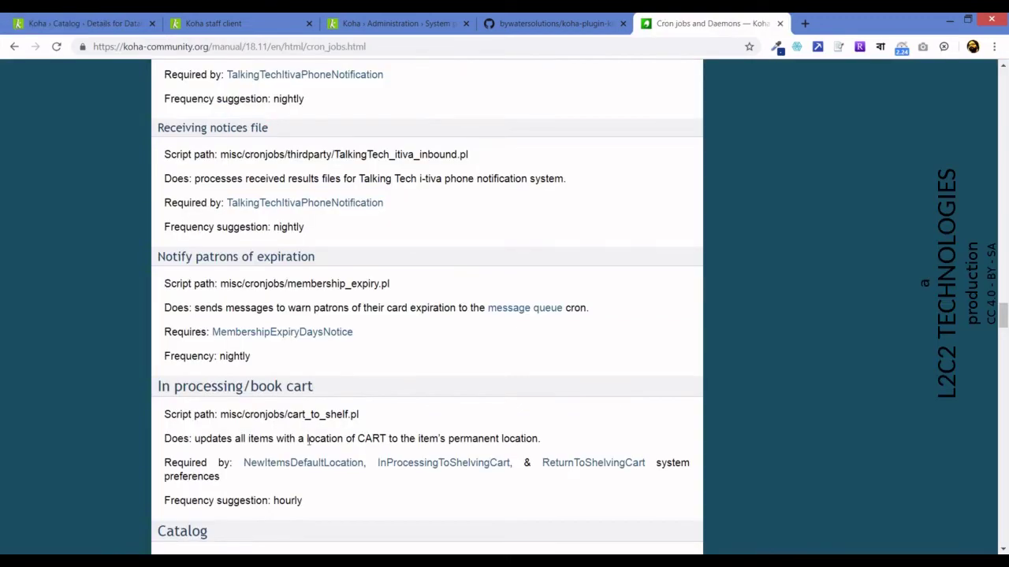
Highlight the cart_to_shelf.pl path and description, then compare Book Cart and General Stacks-1 locations
{"action": "left_click_drag", "start_coordinate": [218, 413], "coordinate": [384, 419]}
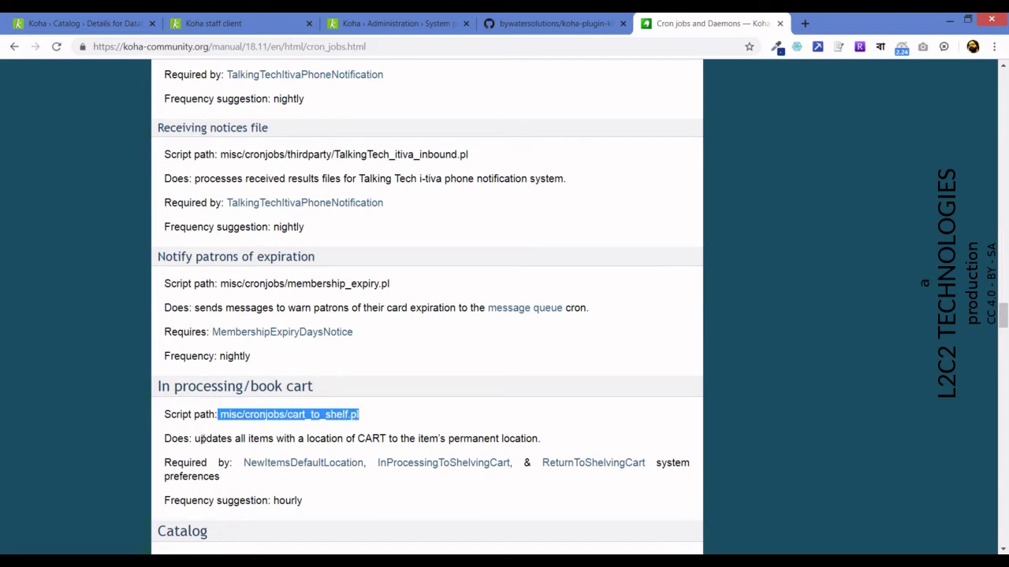
{"action": "left_click_drag", "start_coordinate": [200, 438], "coordinate": [563, 436]}
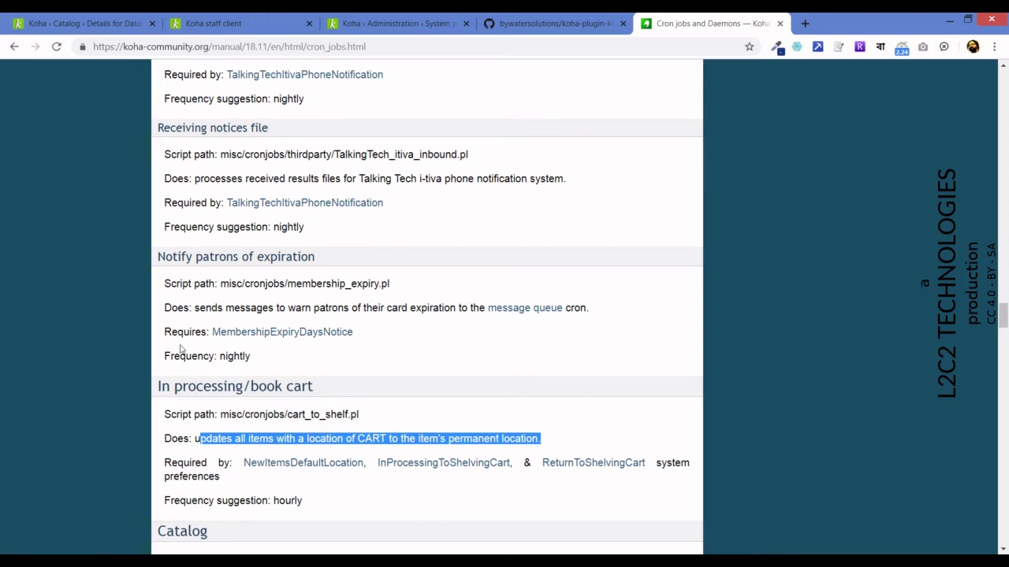
{"action": "left_click", "coordinate": [74, 22]}
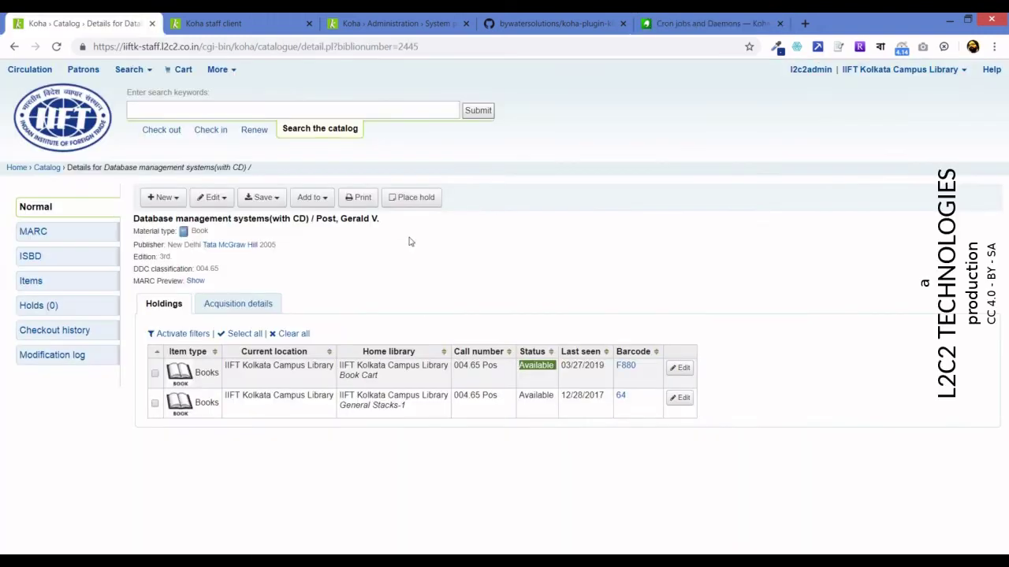
{"action": "left_click_drag", "start_coordinate": [380, 375], "coordinate": [341, 375]}
{"action": "left_click", "coordinate": [408, 410]}
{"action": "left_click_drag", "start_coordinate": [409, 410], "coordinate": [339, 407]}
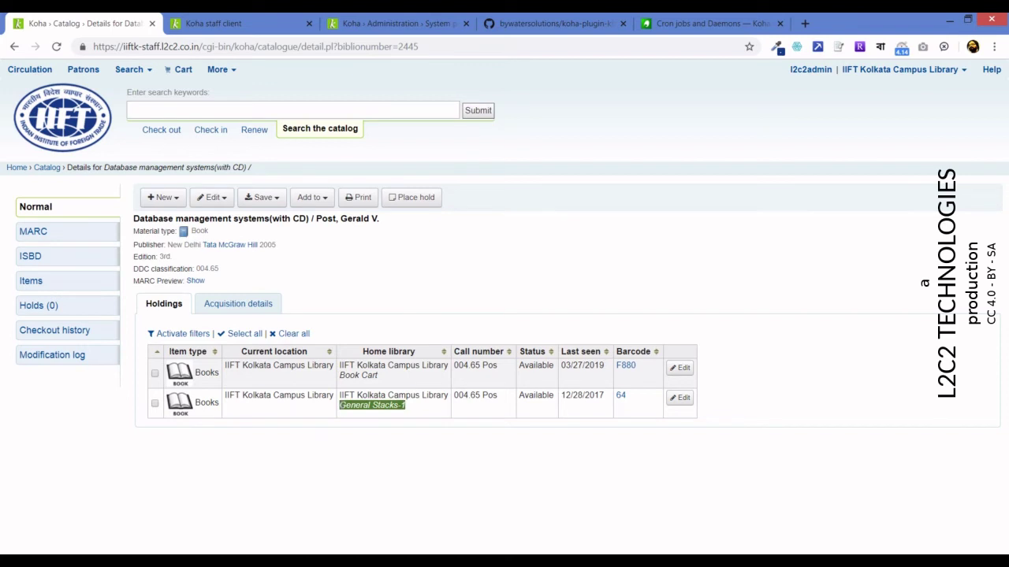
Highlight the hourly frequency suggestion and script path again, then return to the catalog record
{"action": "left_click", "coordinate": [712, 17]}
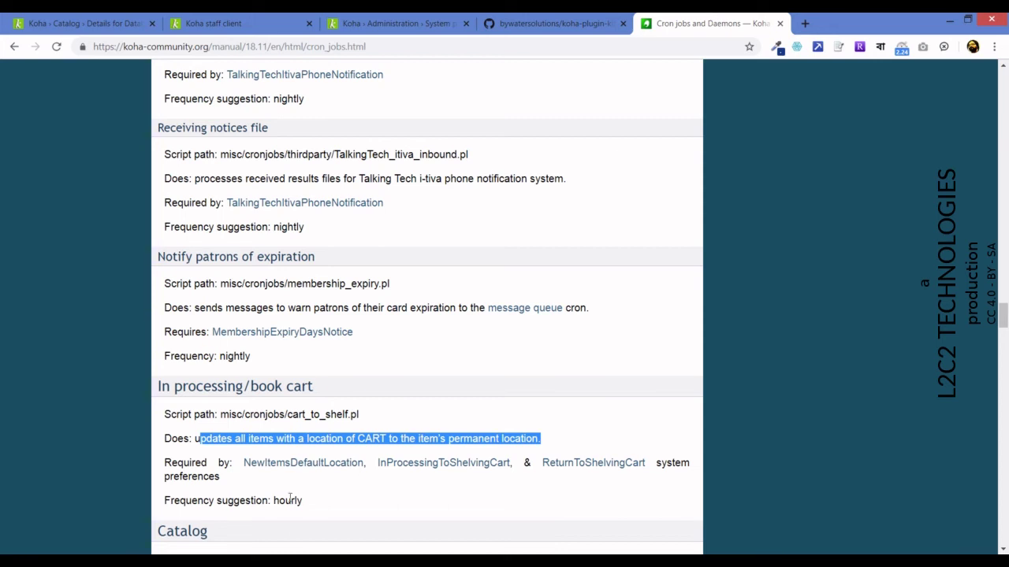
{"action": "left_click", "coordinate": [283, 502]}
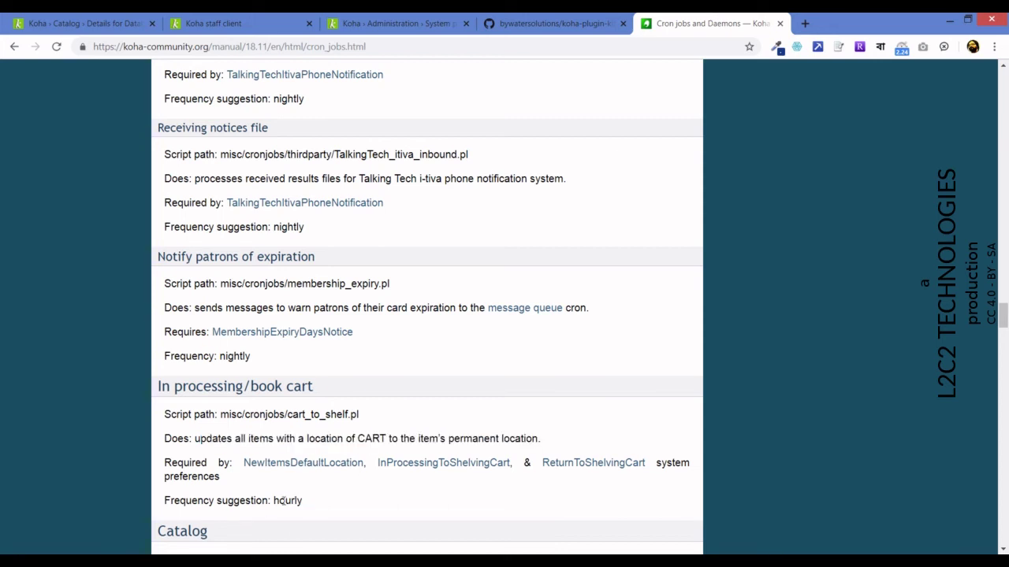
{"action": "triple_click", "coordinate": [277, 502]}
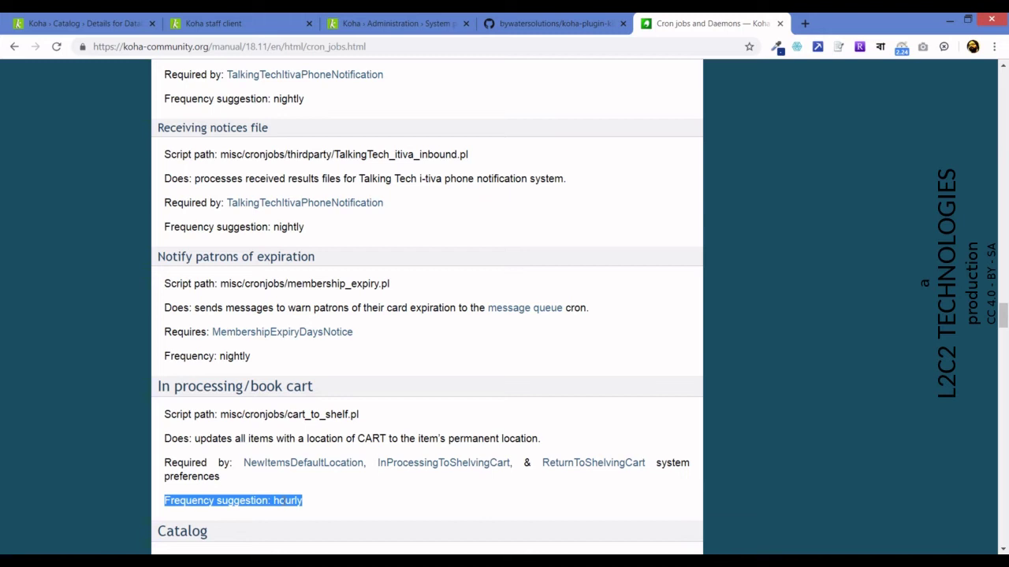
{"action": "left_click", "coordinate": [373, 419]}
{"action": "left_click_drag", "start_coordinate": [374, 419], "coordinate": [219, 415]}
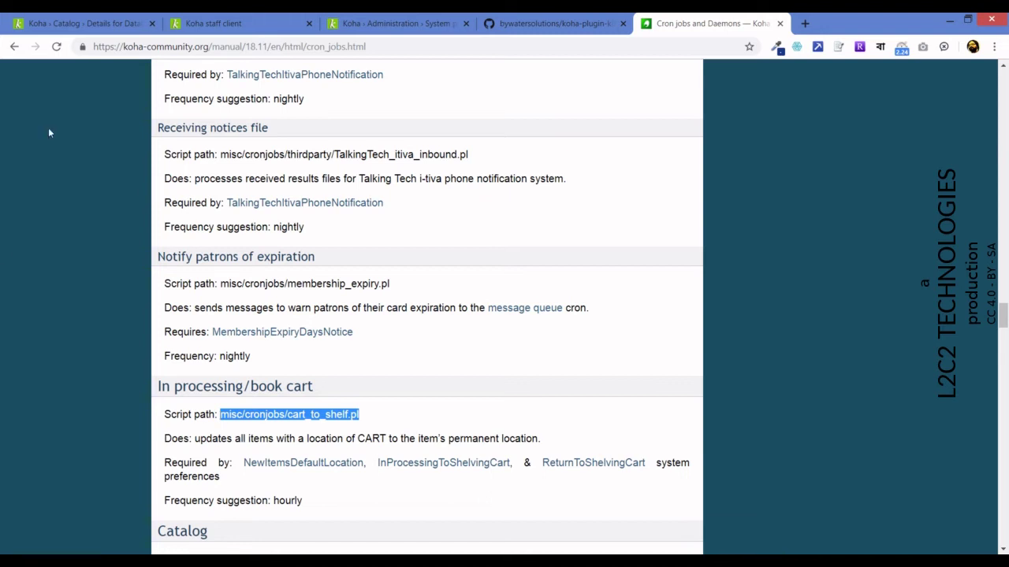
{"action": "left_click", "coordinate": [56, 25]}
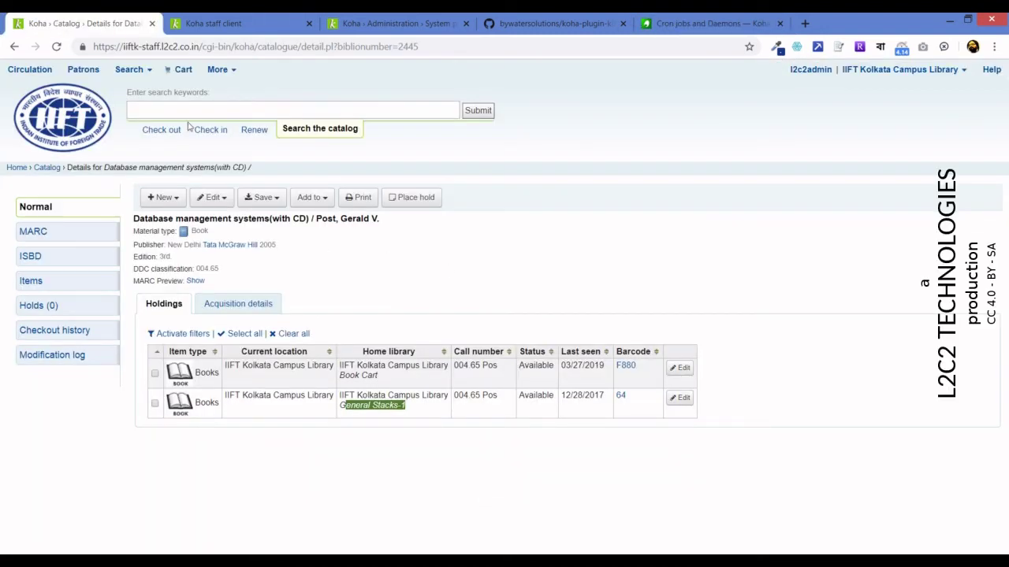
Go through Tools to the Tool plugins page listing CartToShelf Plugin version 1.0
{"action": "left_click", "coordinate": [219, 71]}
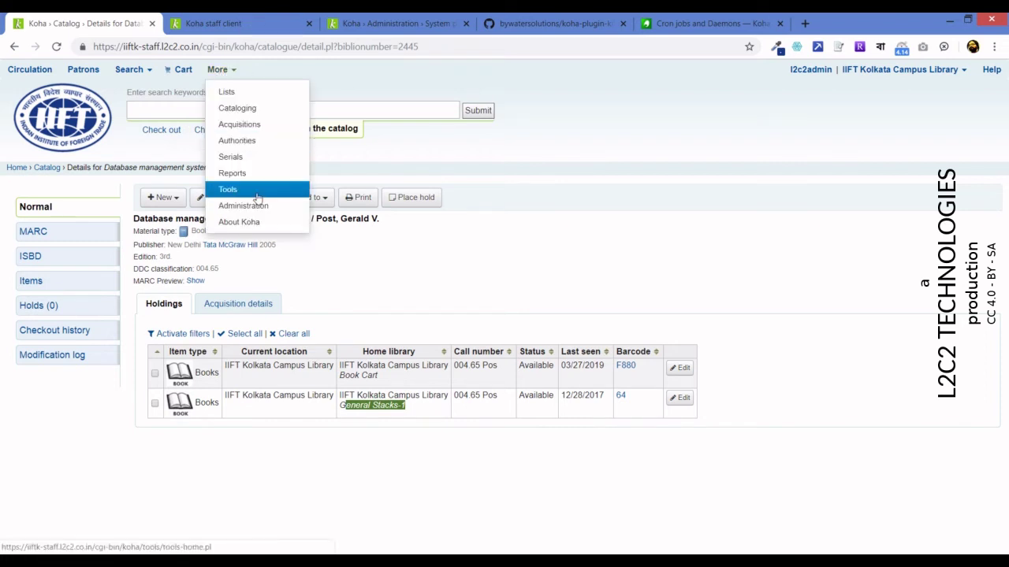
{"action": "left_click", "coordinate": [228, 190]}
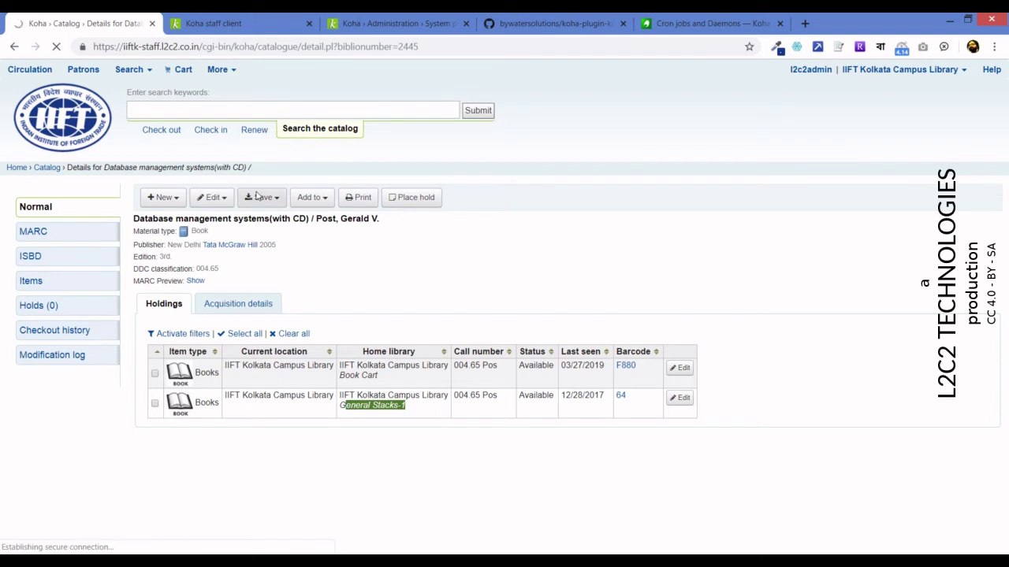
{"action": "left_click", "coordinate": [253, 21]}
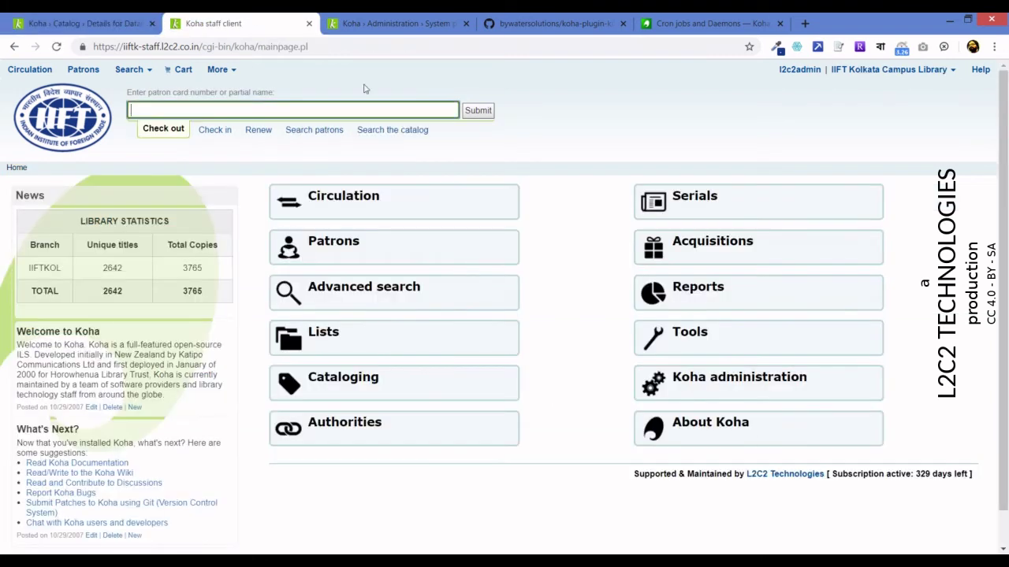
{"action": "left_click", "coordinate": [687, 331]}
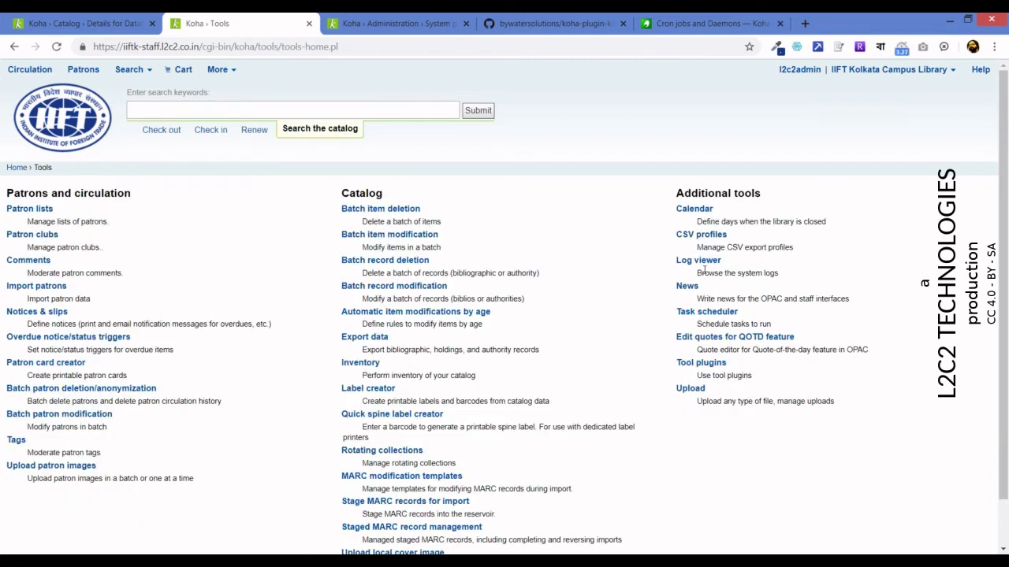
{"action": "left_click", "coordinate": [702, 363]}
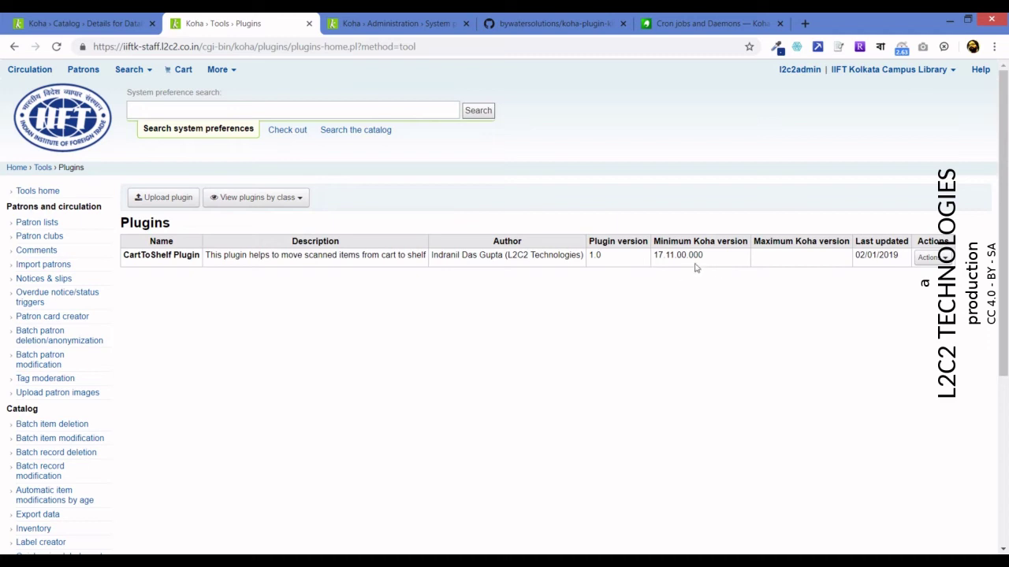
Run the CartToShelf tool on barcode F880 and confirm 1 barcode was submitted
{"action": "left_click", "coordinate": [935, 260]}
{"action": "left_click", "coordinate": [908, 283]}
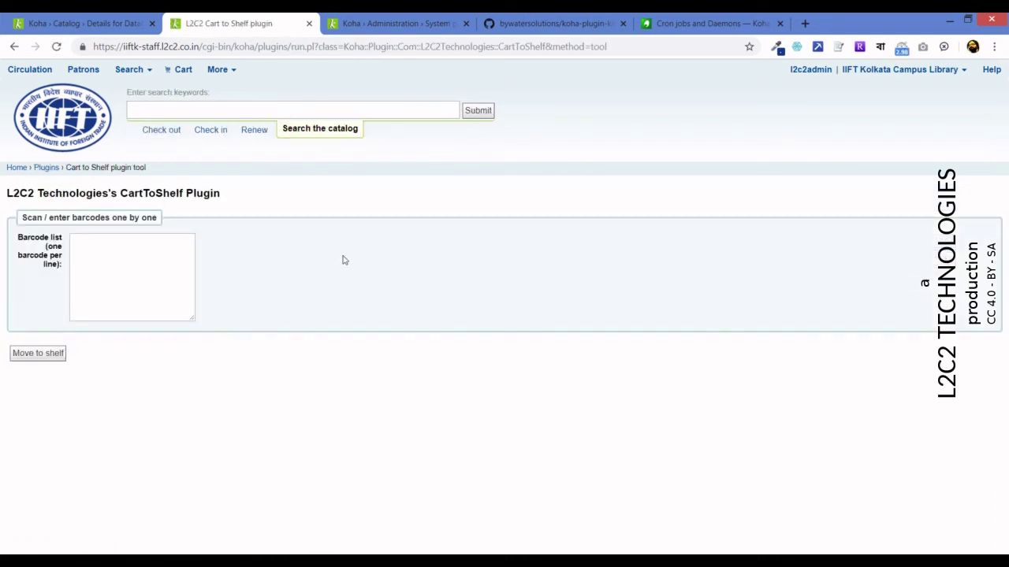
{"action": "left_click", "coordinate": [169, 255]}
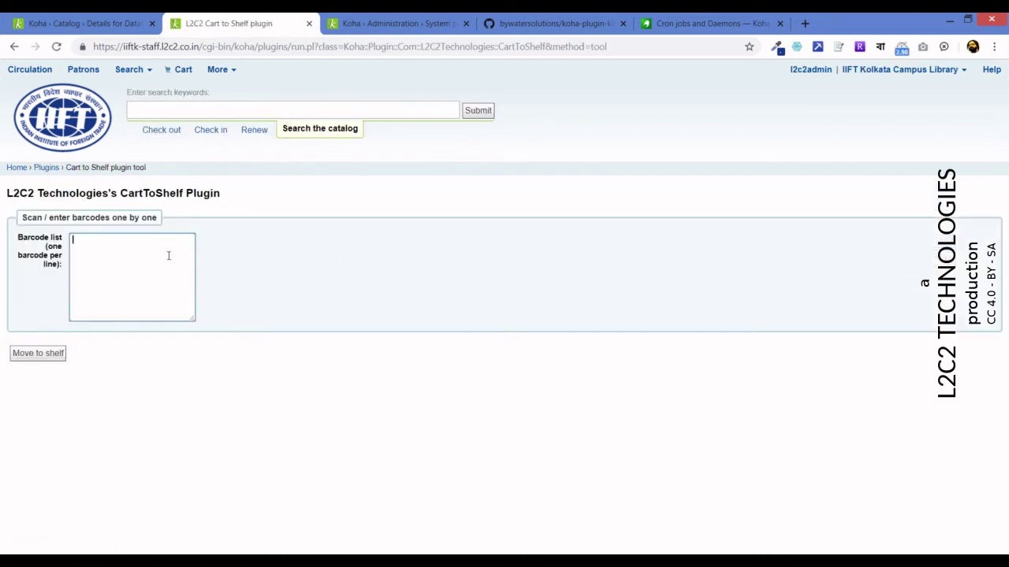
{"action": "left_click", "coordinate": [79, 19]}
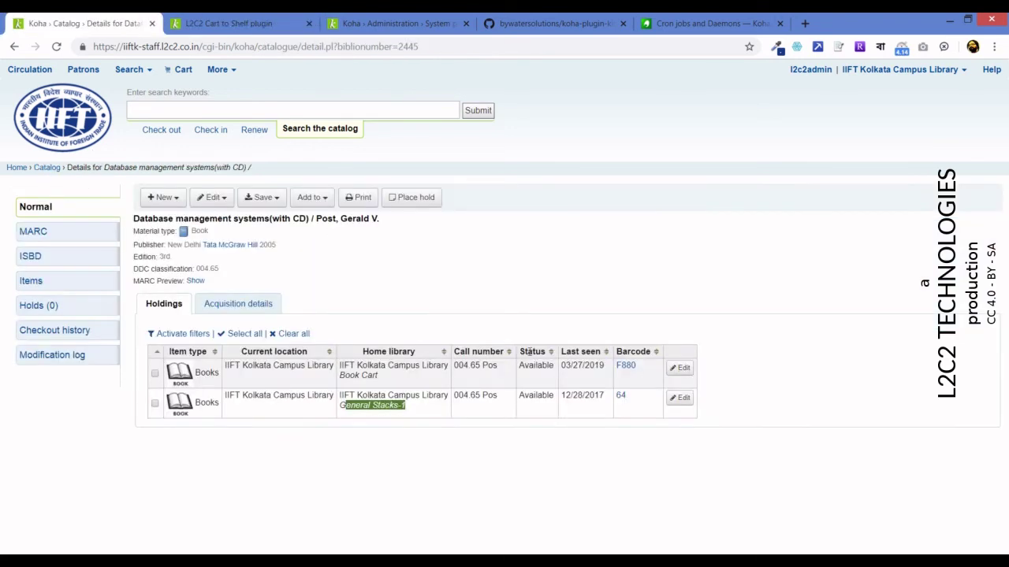
{"action": "left_click", "coordinate": [251, 20]}
{"action": "type", "text": "F880"}
{"action": "left_click", "coordinate": [23, 359]}
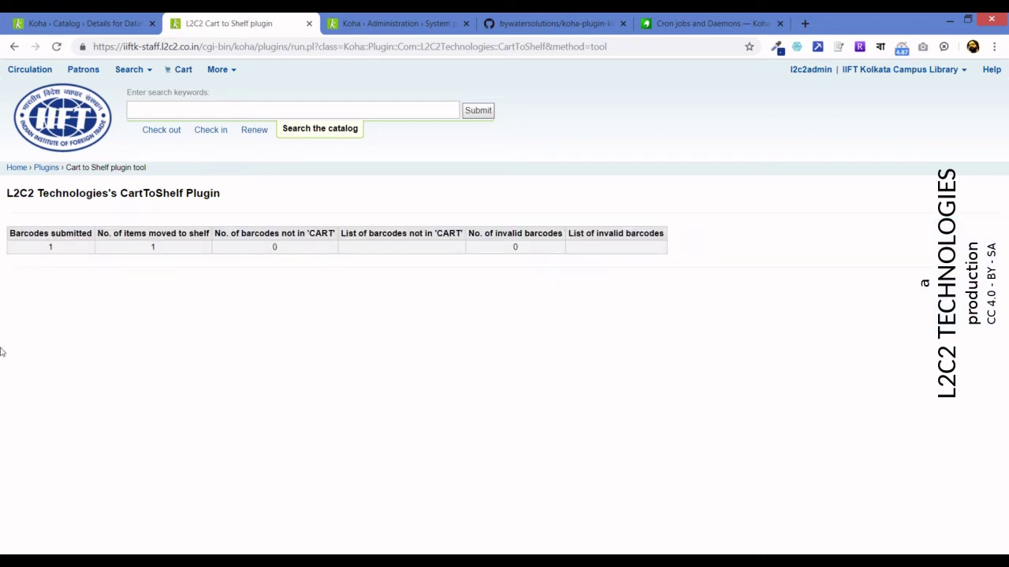
{"action": "double_click", "coordinate": [50, 247]}
Confirm 1 item moved, then reload the record to see F880 in General Stacks-1, not Book Cart
{"action": "double_click", "coordinate": [154, 247]}
{"action": "left_click", "coordinate": [31, 19]}
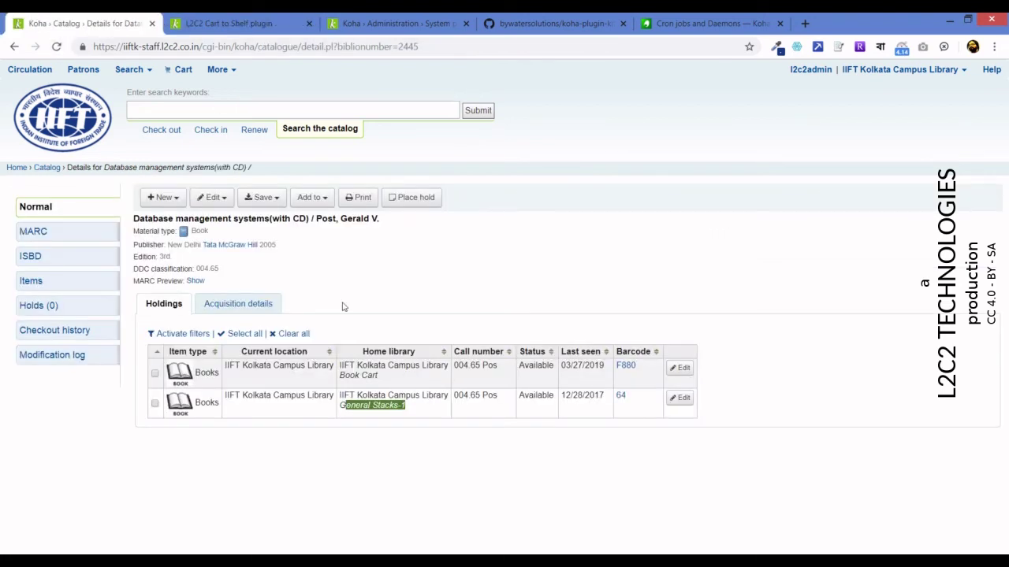
{"action": "triple_click", "coordinate": [363, 375]}
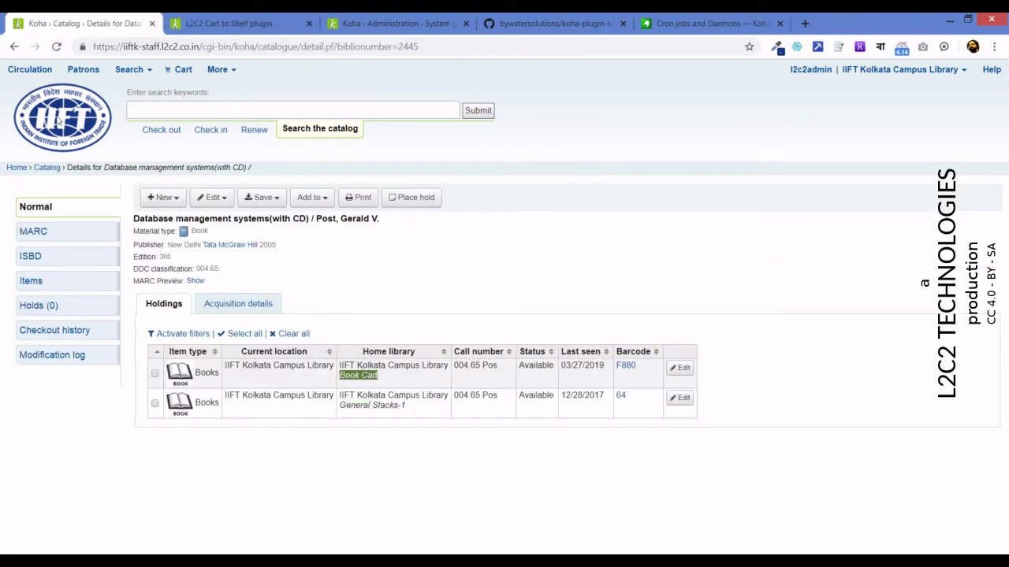
{"action": "left_click", "coordinate": [59, 47]}
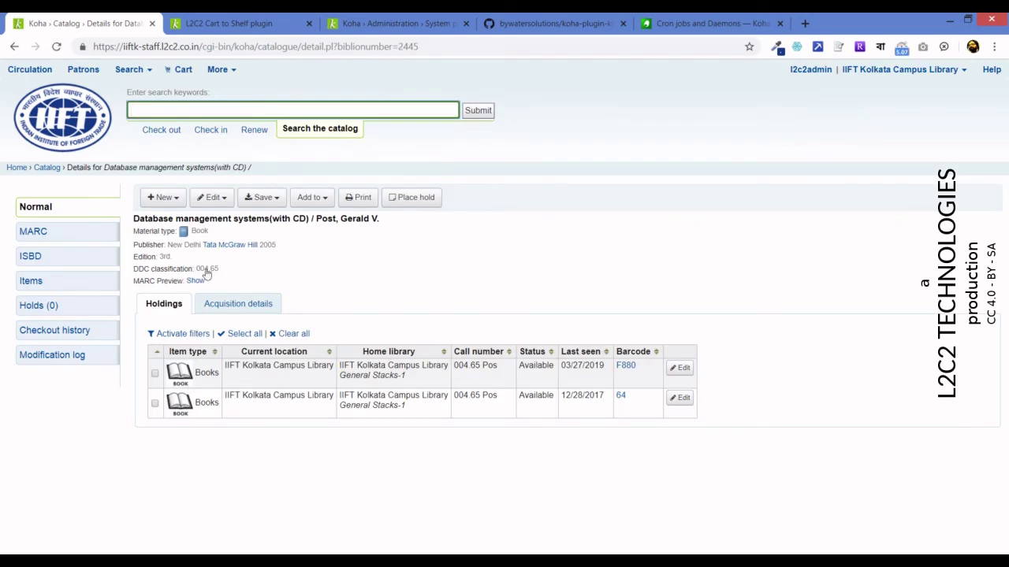
{"action": "triple_click", "coordinate": [391, 374]}
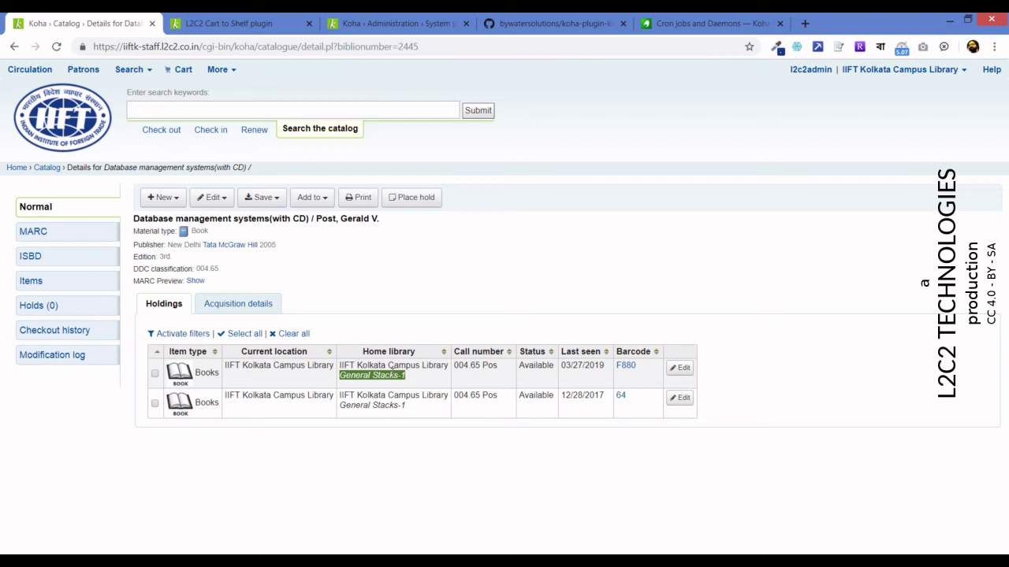
Reload the CartToShelf plugin page to get a fresh barcode form
{"action": "left_click", "coordinate": [264, 22]}
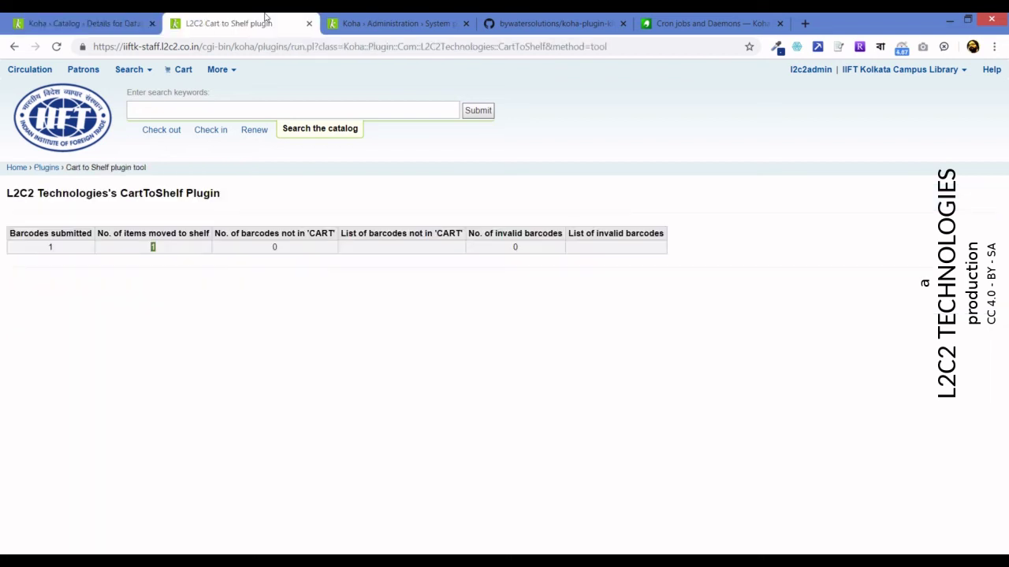
{"action": "left_click", "coordinate": [669, 44]}
{"action": "key", "text": "Return"}
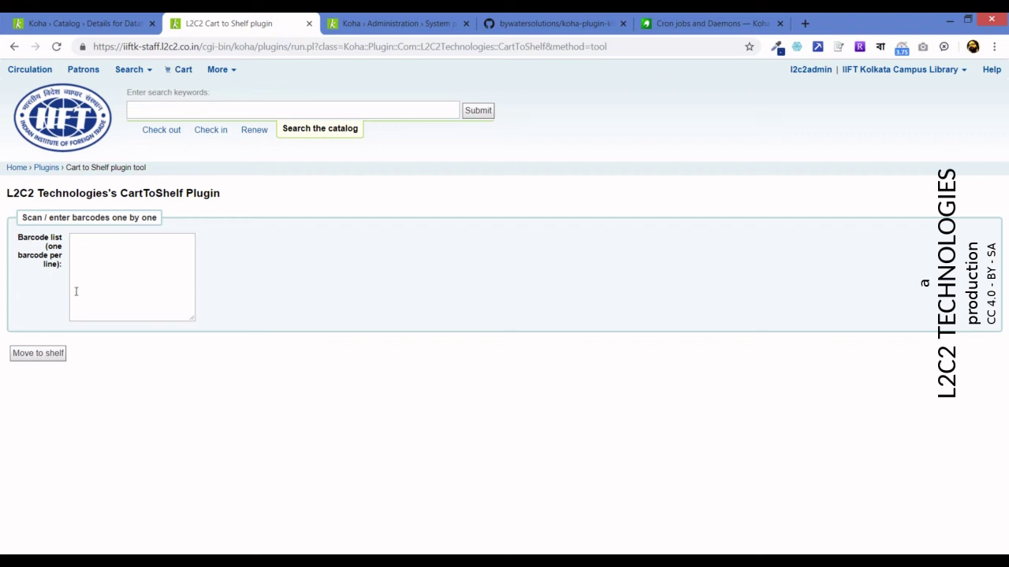
Submit barcodes F880, 1, 45 and ASDFG, one per line, for moving to shelf
{"action": "left_click", "coordinate": [112, 252]}
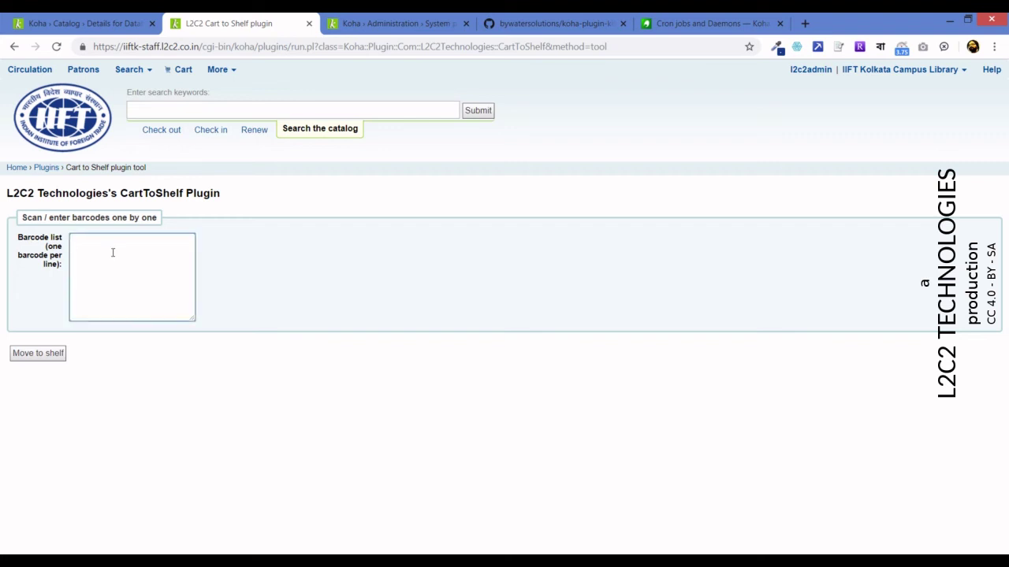
{"action": "type", "text": "F880"}
{"action": "key", "text": "Return"}
{"action": "type", "text": "1"}
{"action": "key", "text": "Return"}
{"action": "type", "text": "45"}
{"action": "key", "text": "Return"}
{"action": "type", "text": "ASDFG"}
{"action": "left_click", "coordinate": [42, 356]}
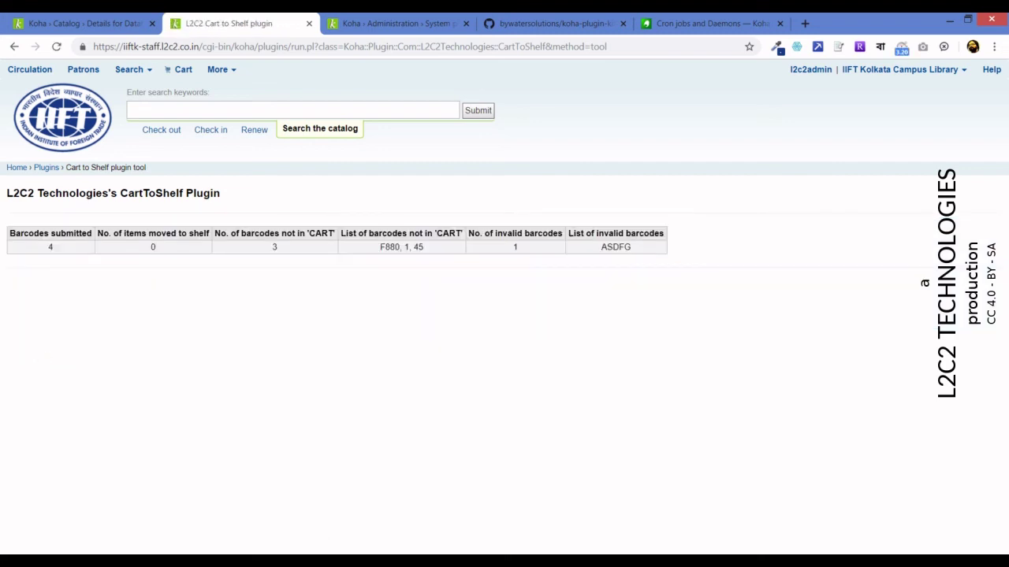
Check the report's 4 submitted and 3 not-in-CART barcodes against the record's holdings
{"action": "double_click", "coordinate": [50, 247]}
{"action": "double_click", "coordinate": [281, 252]}
{"action": "left_click", "coordinate": [73, 18]}
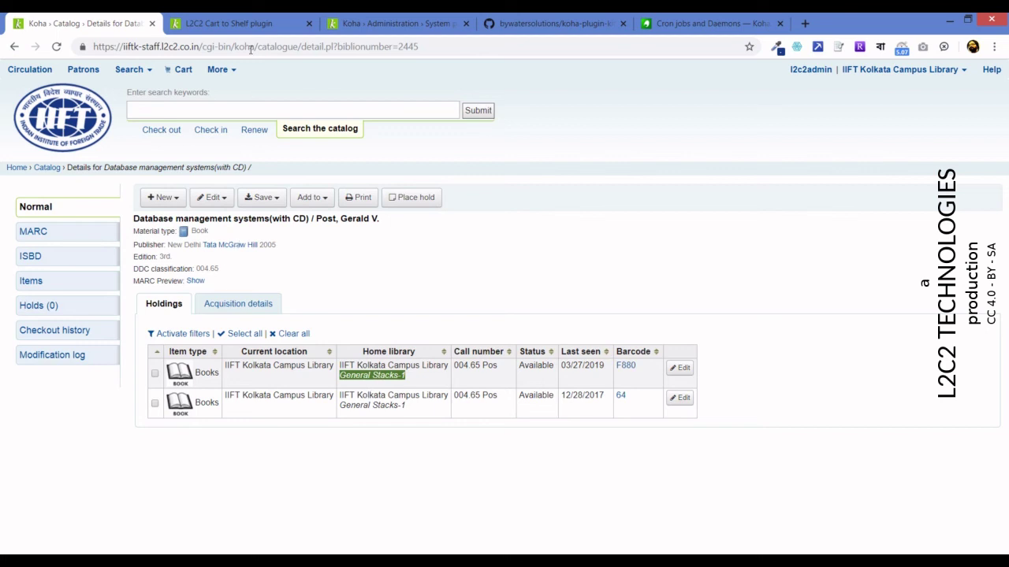
{"action": "left_click", "coordinate": [251, 17]}
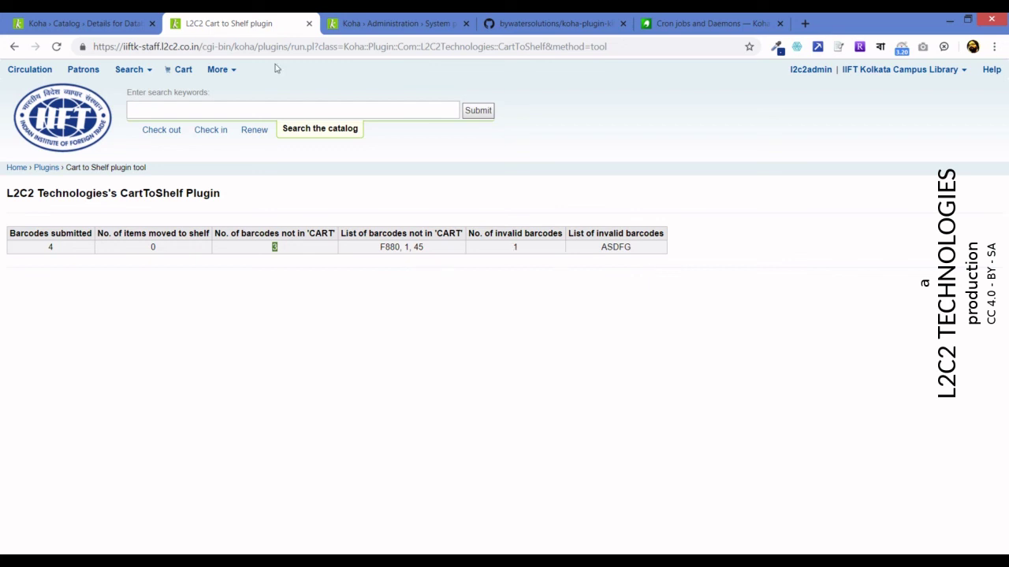
Go to Tools and open the system Log viewer
{"action": "left_click", "coordinate": [219, 69]}
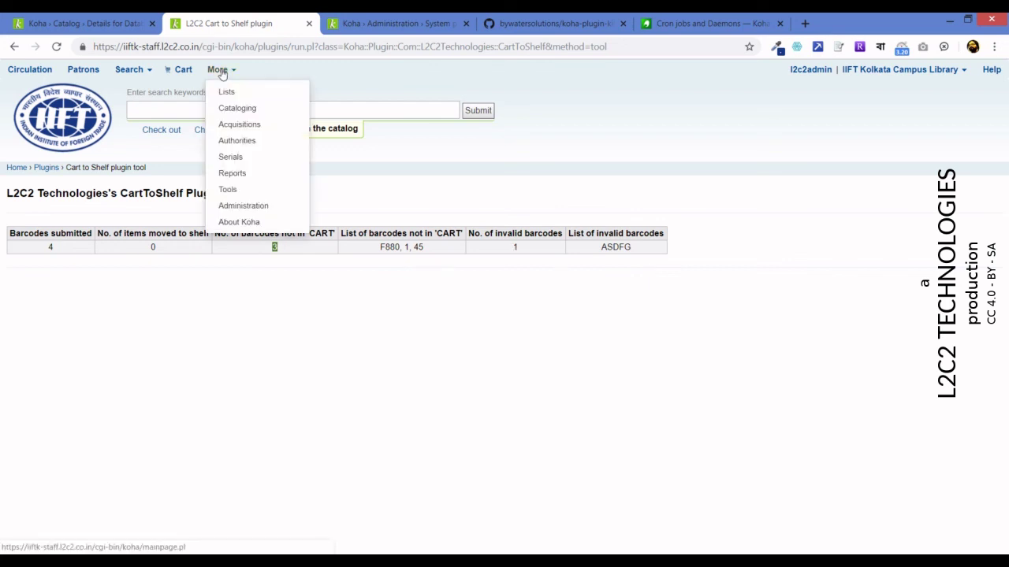
{"action": "left_click", "coordinate": [245, 191]}
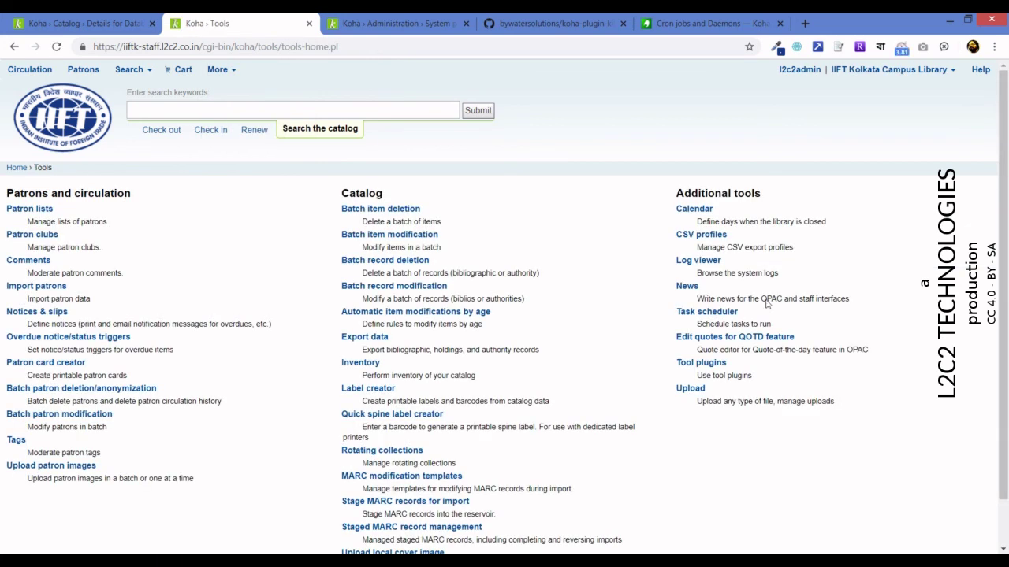
{"action": "left_click", "coordinate": [683, 265]}
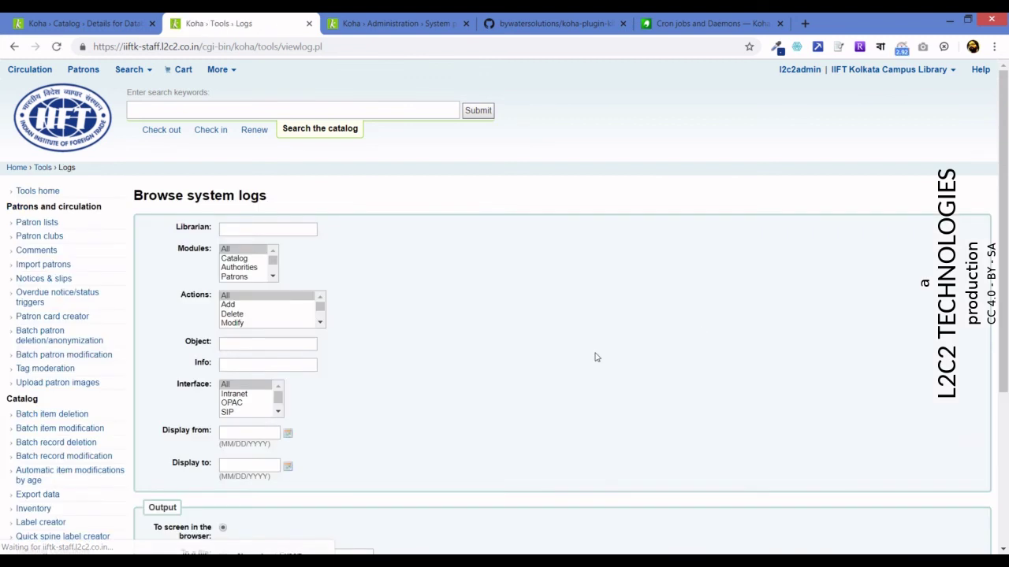
Search Catalog module logs from 03/27/2019 to 03/27/2019
{"action": "left_click", "coordinate": [245, 261]}
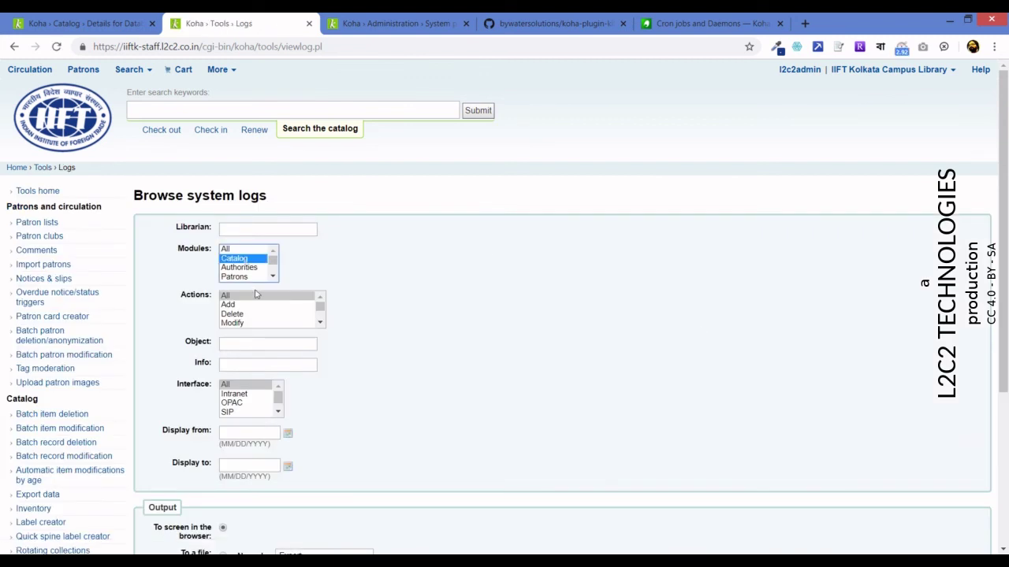
{"action": "left_click", "coordinate": [289, 434]}
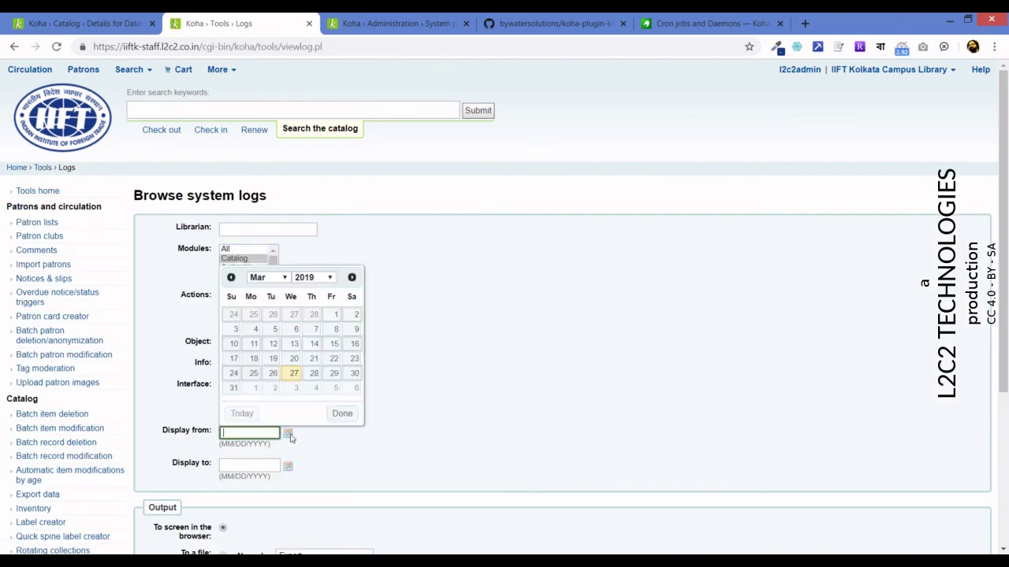
{"action": "left_click", "coordinate": [293, 375]}
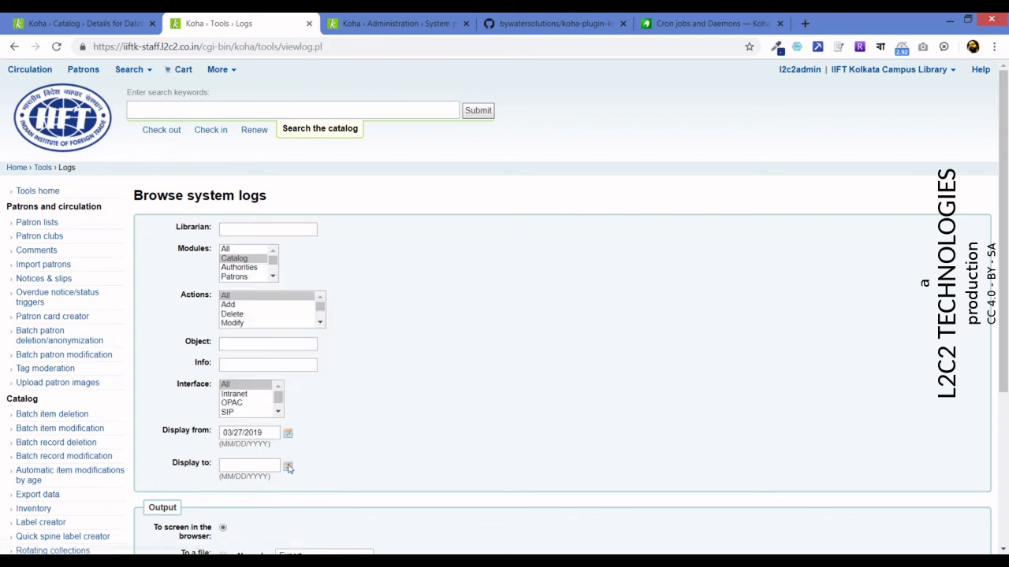
{"action": "left_click", "coordinate": [288, 467]}
{"action": "left_click", "coordinate": [294, 406]}
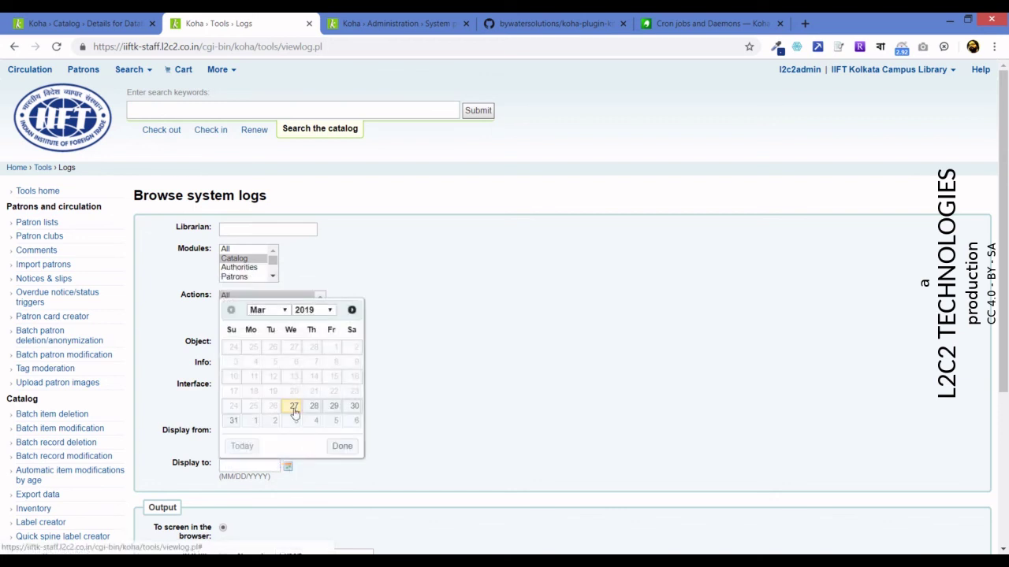
{"action": "scroll", "coordinate": [1006, 266], "scroll_direction": "down", "scroll_amount": 3}
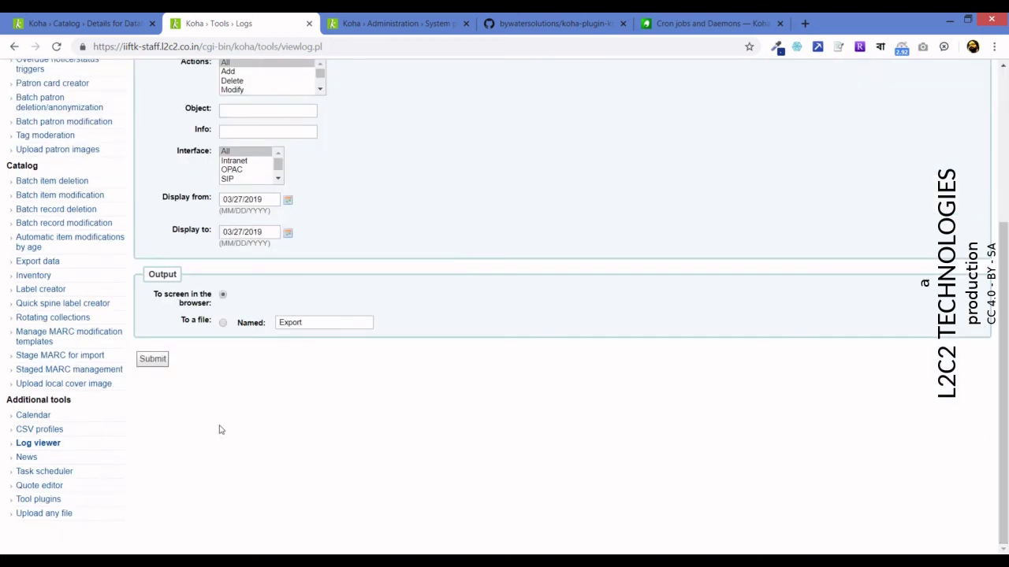
{"action": "left_click", "coordinate": [153, 359]}
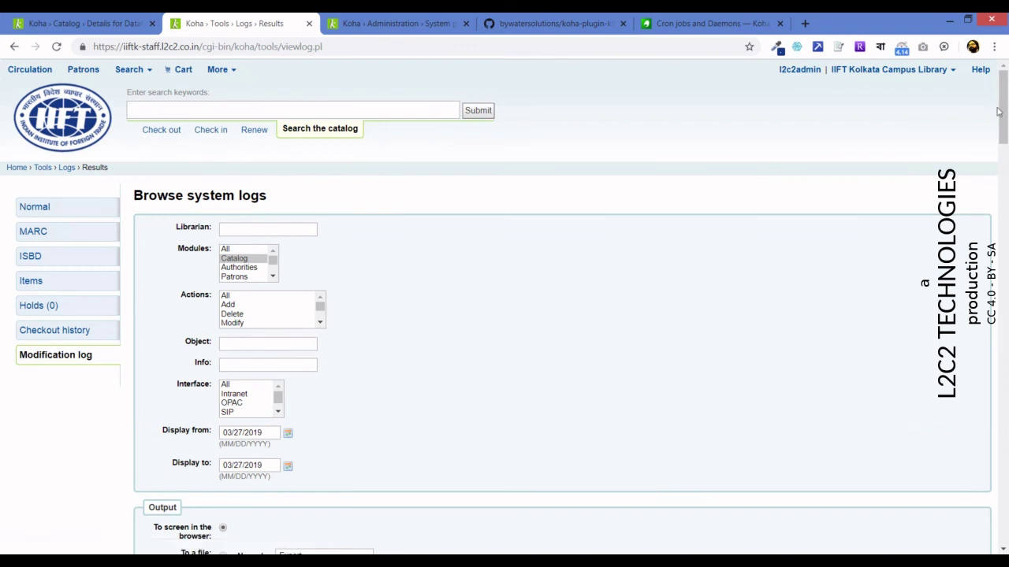
Locate the final log entry showing item 3669 moved from CART to GENA, comparing with holdings
{"action": "left_click_drag", "start_coordinate": [998, 111], "coordinate": [999, 513]}
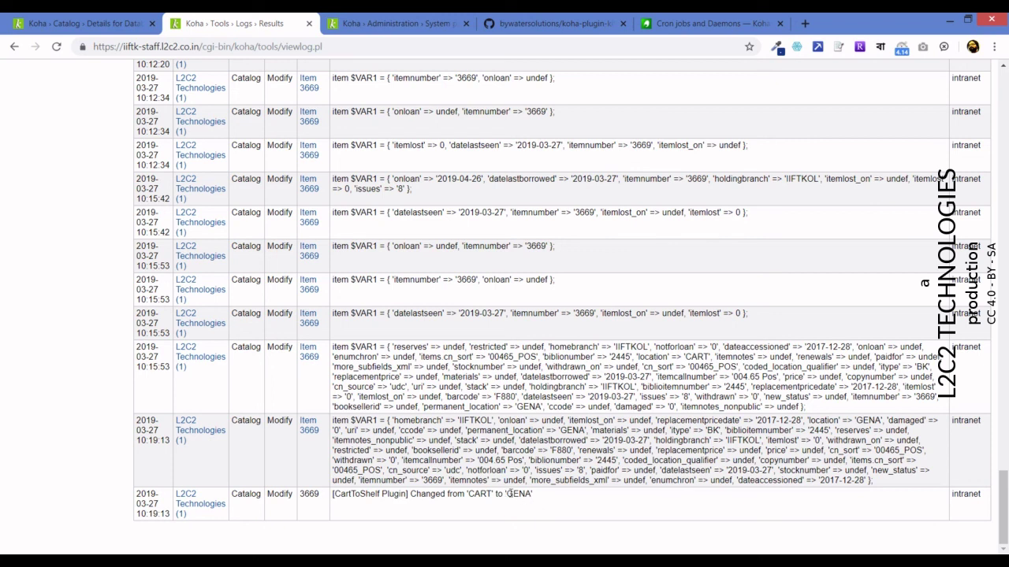
{"action": "left_click_drag", "start_coordinate": [509, 494], "coordinate": [533, 494]}
{"action": "left_click", "coordinate": [111, 23]}
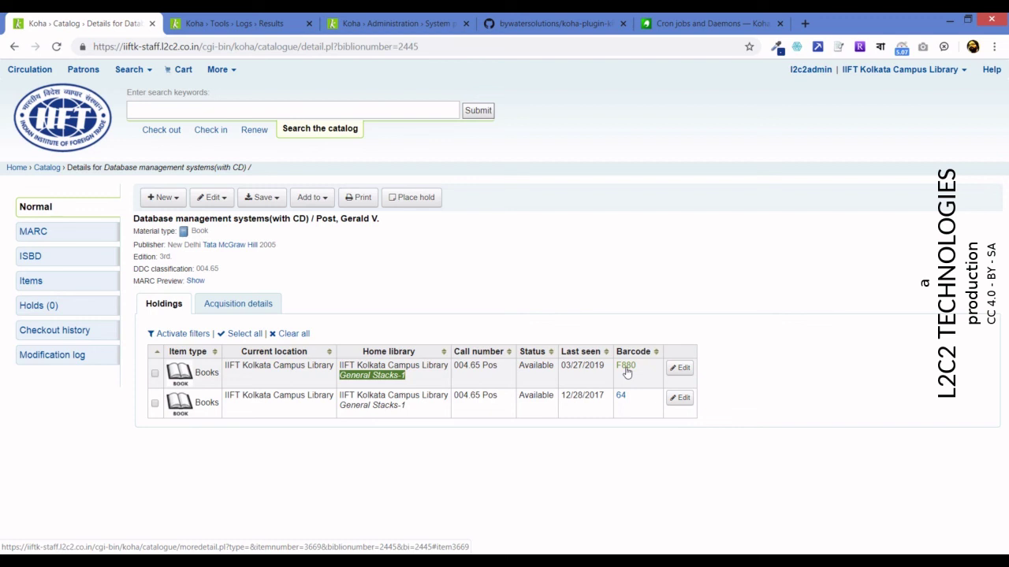
{"action": "left_click", "coordinate": [288, 17]}
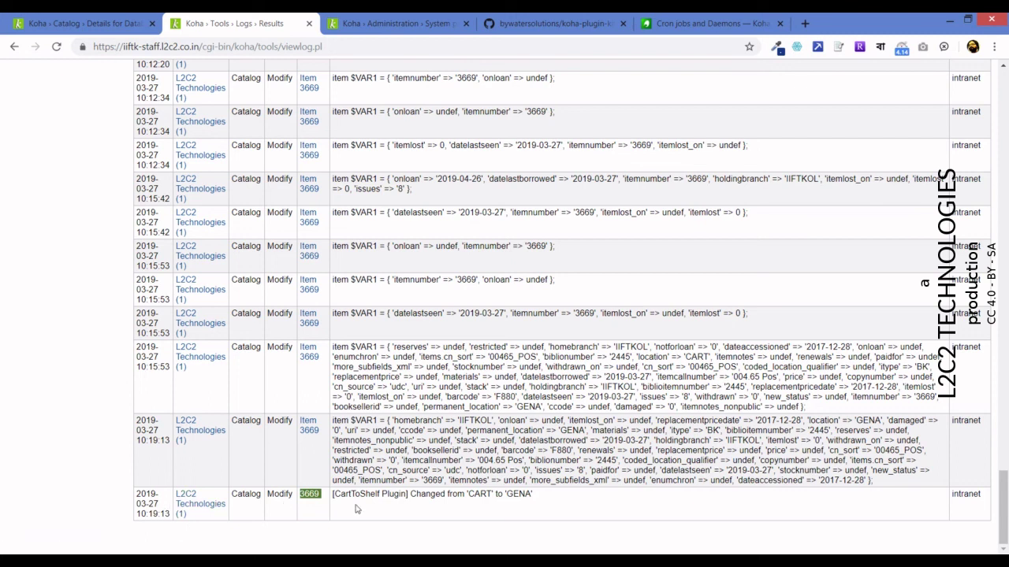
{"action": "left_click", "coordinate": [35, 19]}
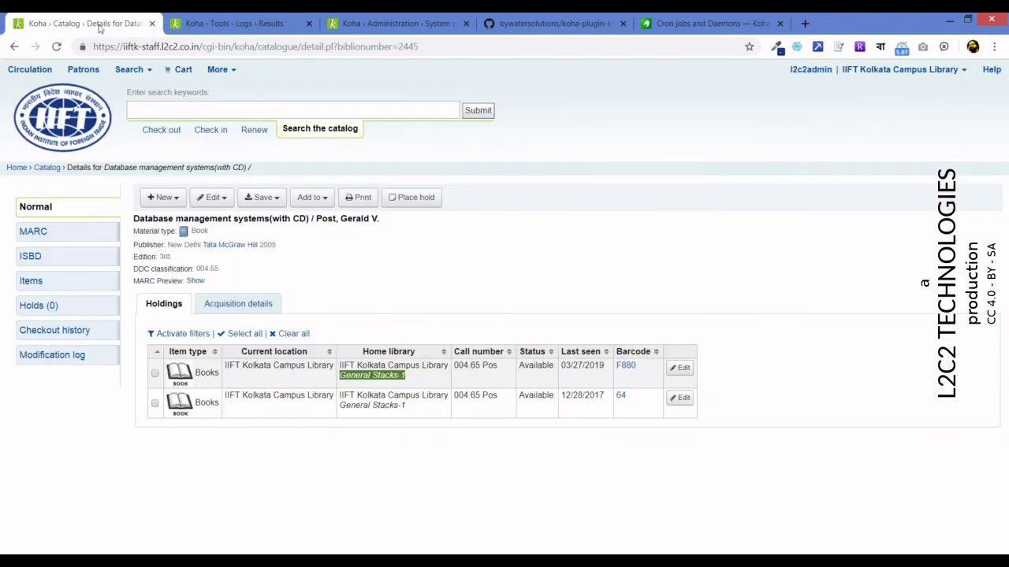